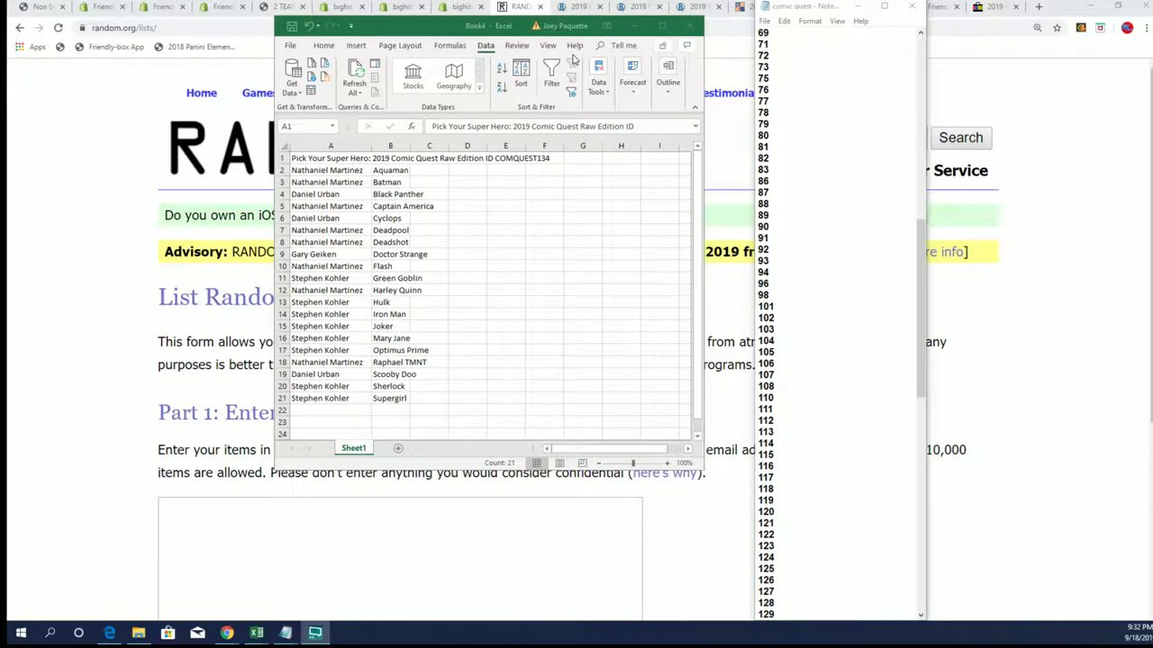
Stretch the Excel hero sheet to full height, zoom it to 130%, and clear the column selection.
double_click(528, 18)
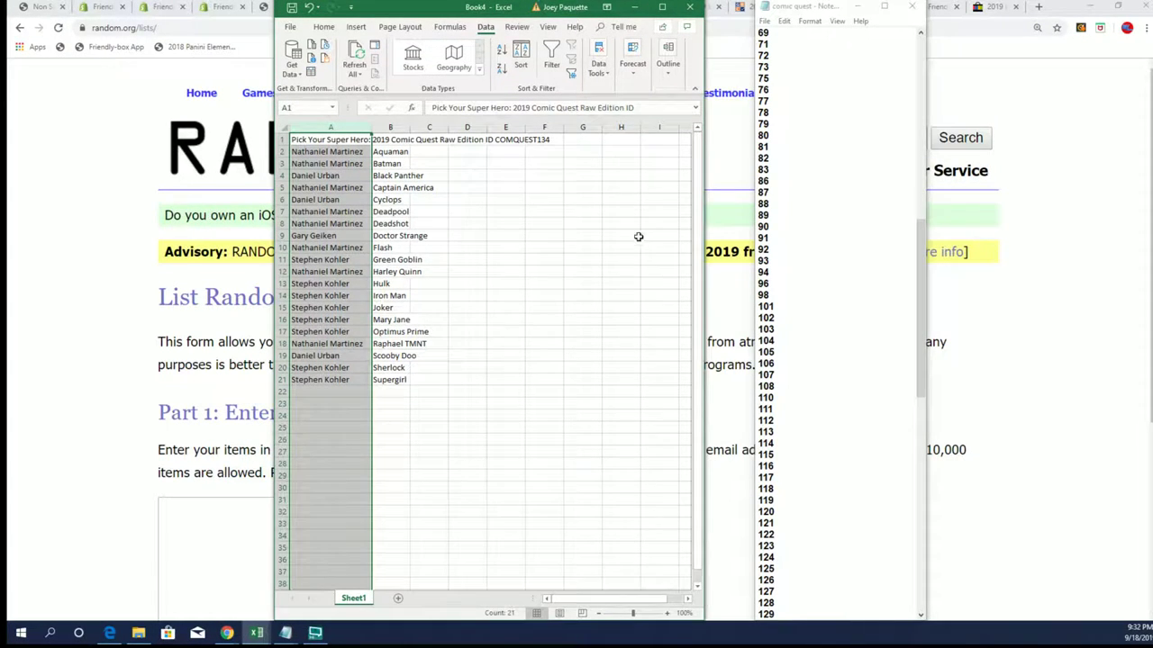
click(667, 614)
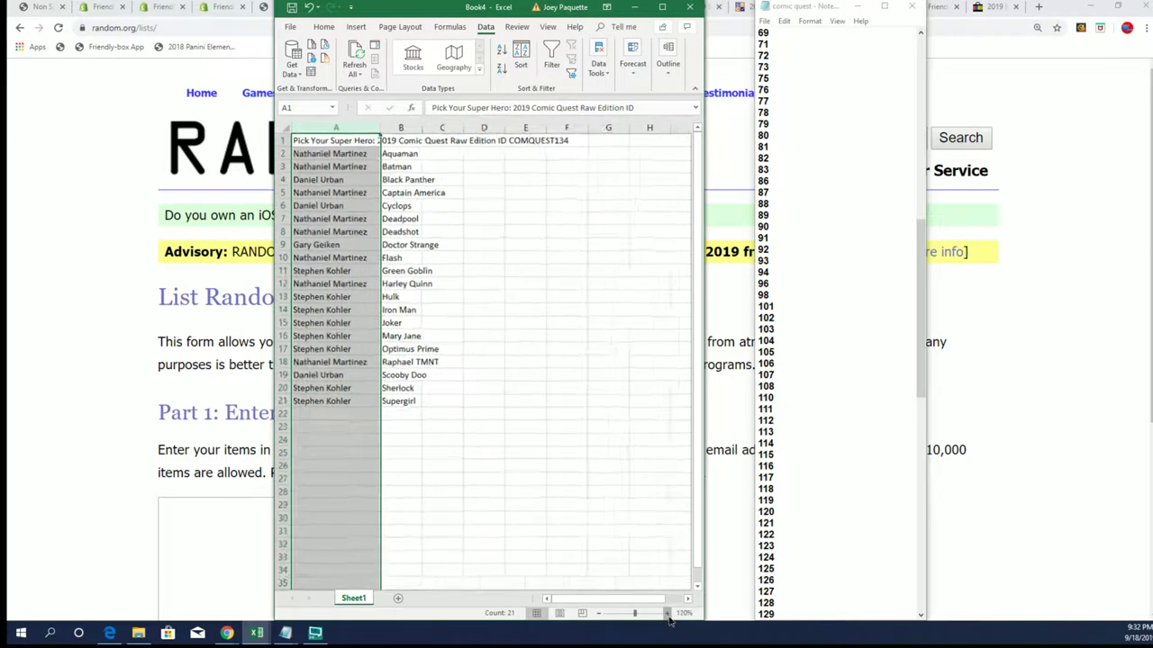
click(592, 161)
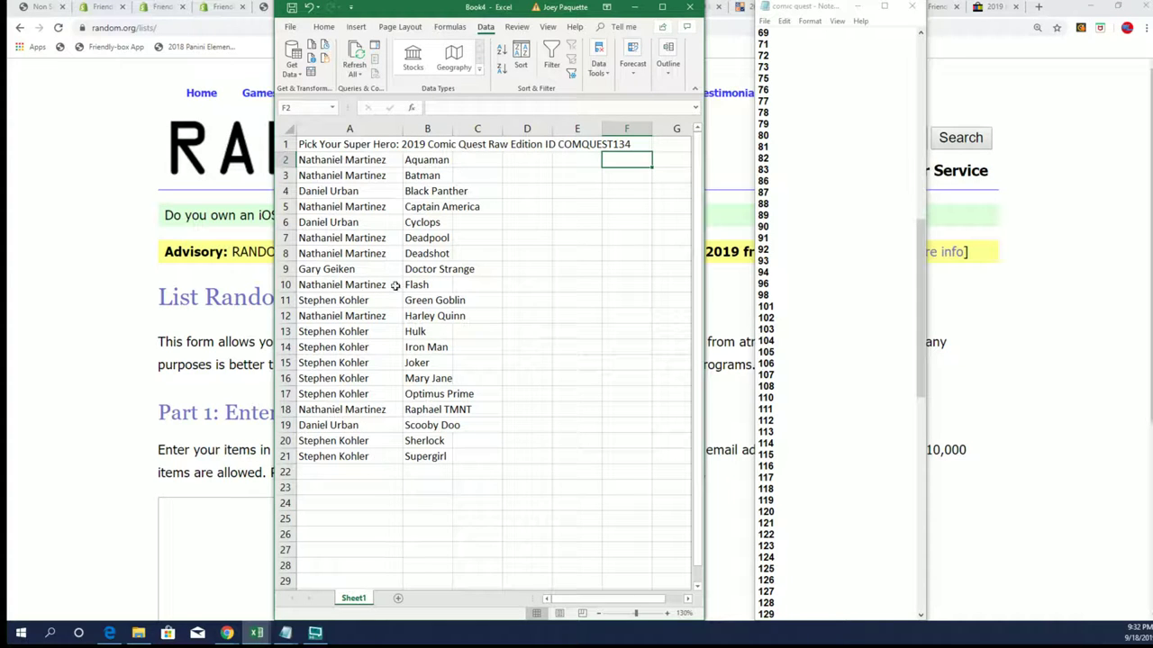
Copy every box number line from the comic quest Notepad list.
scroll(850, 232, up, 15)
scroll(848, 234, up, 8)
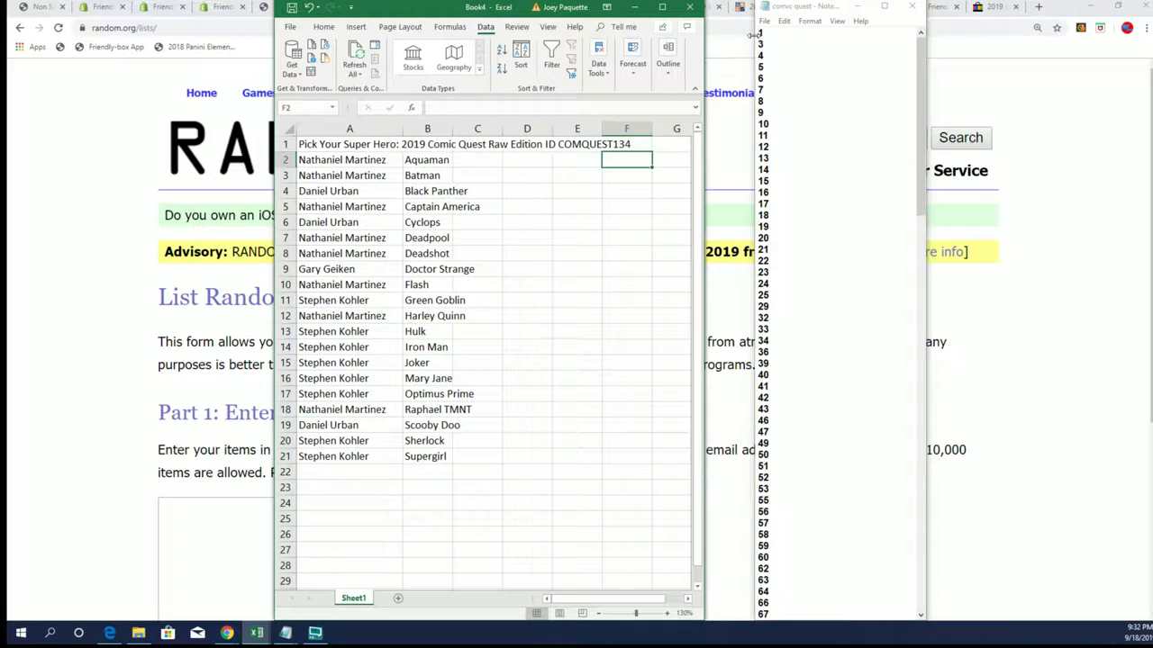
drag(757, 33, 788, 639)
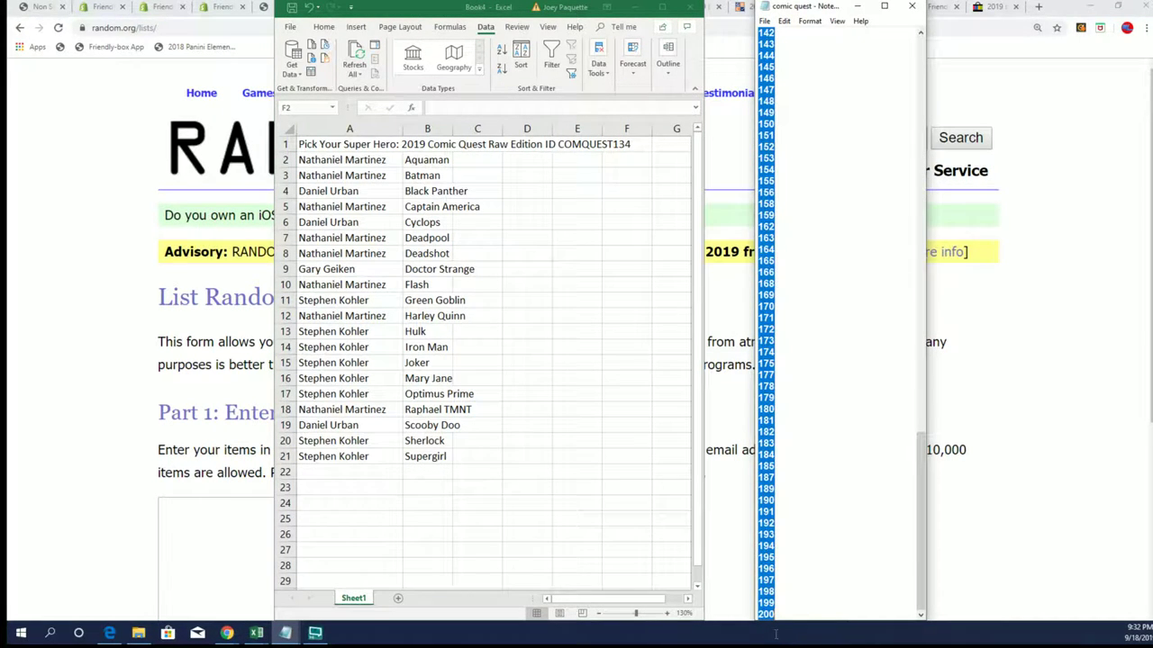
mouse_move(788, 639)
mouse_down()
mouse_move(777, 598)
mouse_move(773, 616)
mouse_up()
right_click(770, 602)
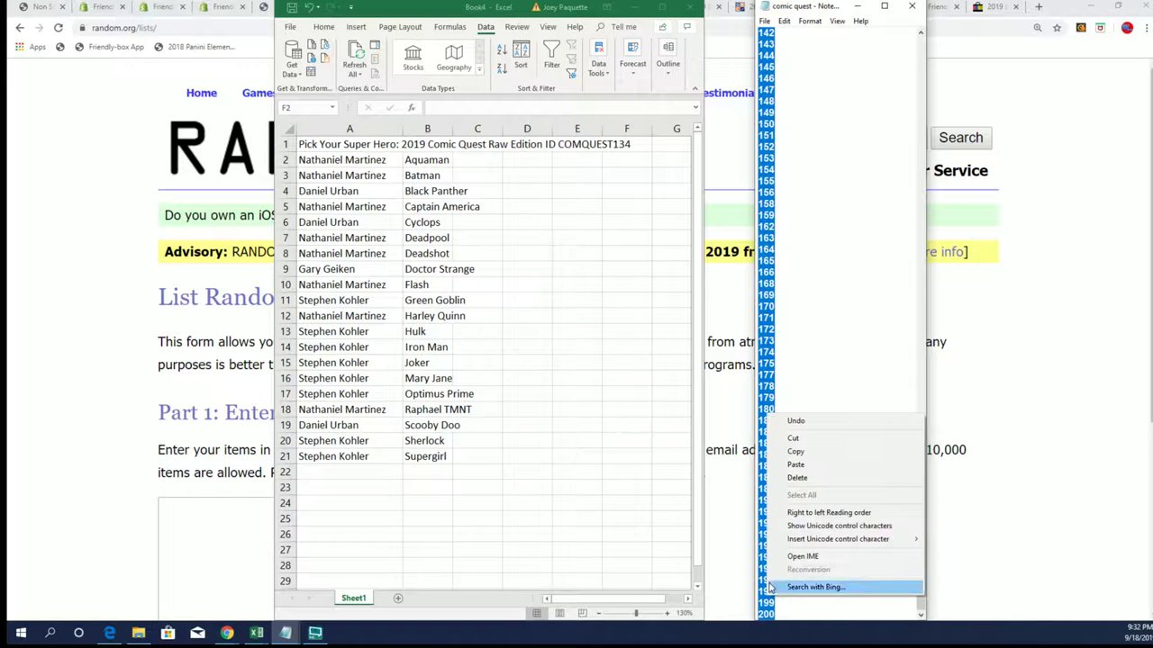
click(793, 450)
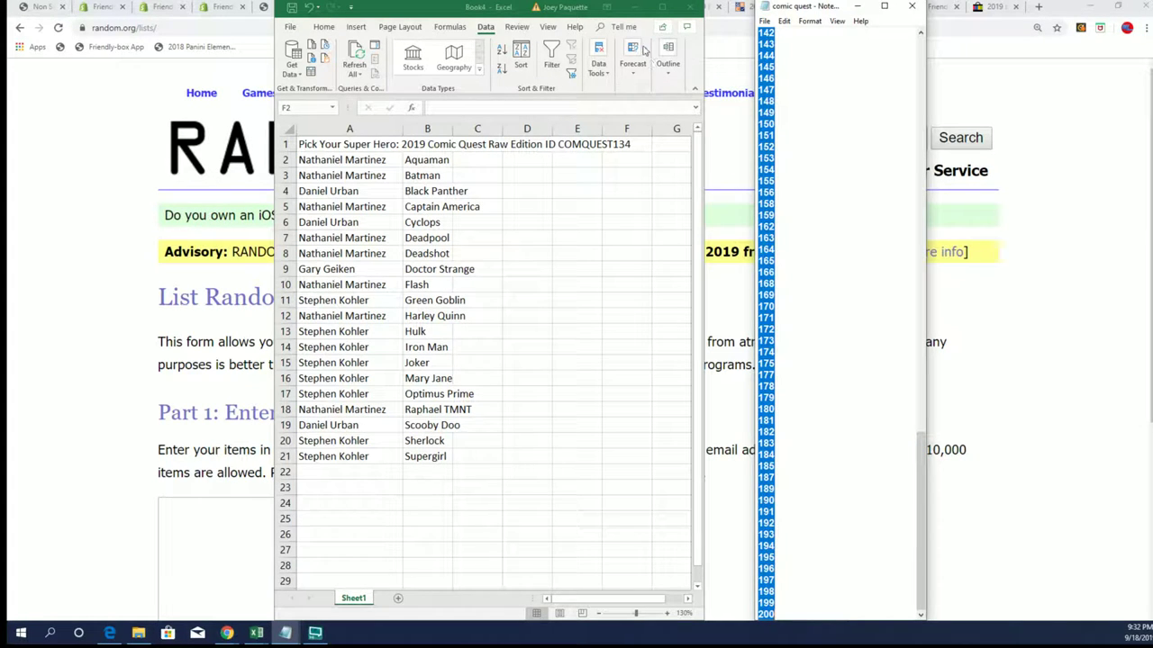
Minimize Excel and scroll to the top of the random.org List Randomizer page.
click(630, 7)
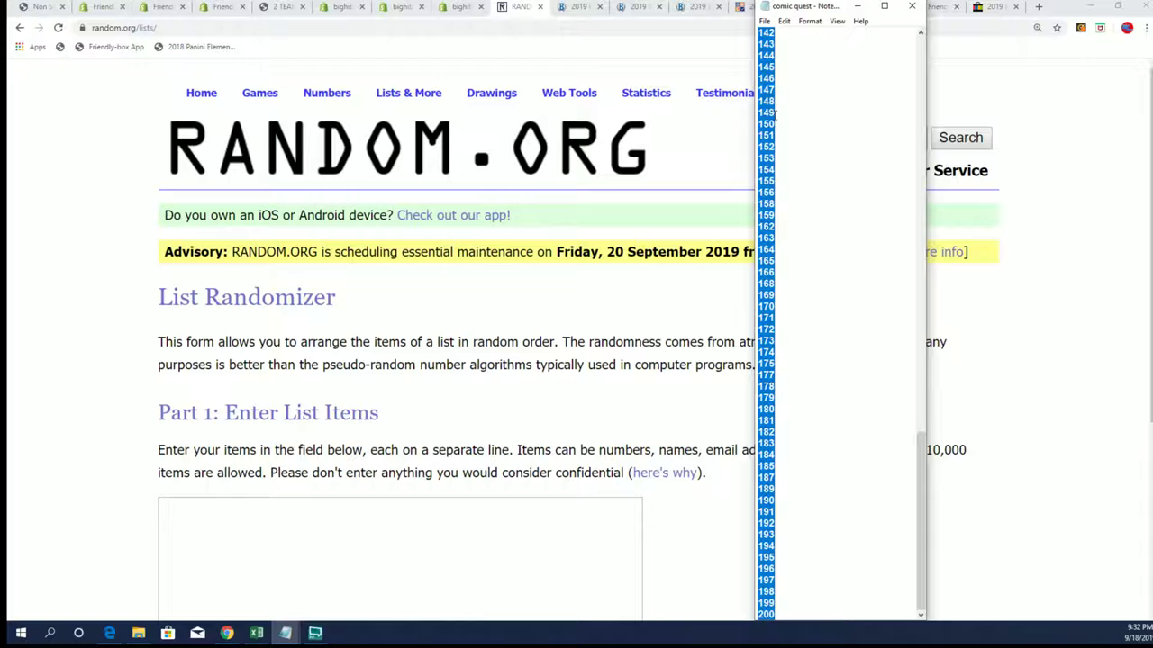
scroll(774, 112, up, 6)
scroll(846, 179, up, 10)
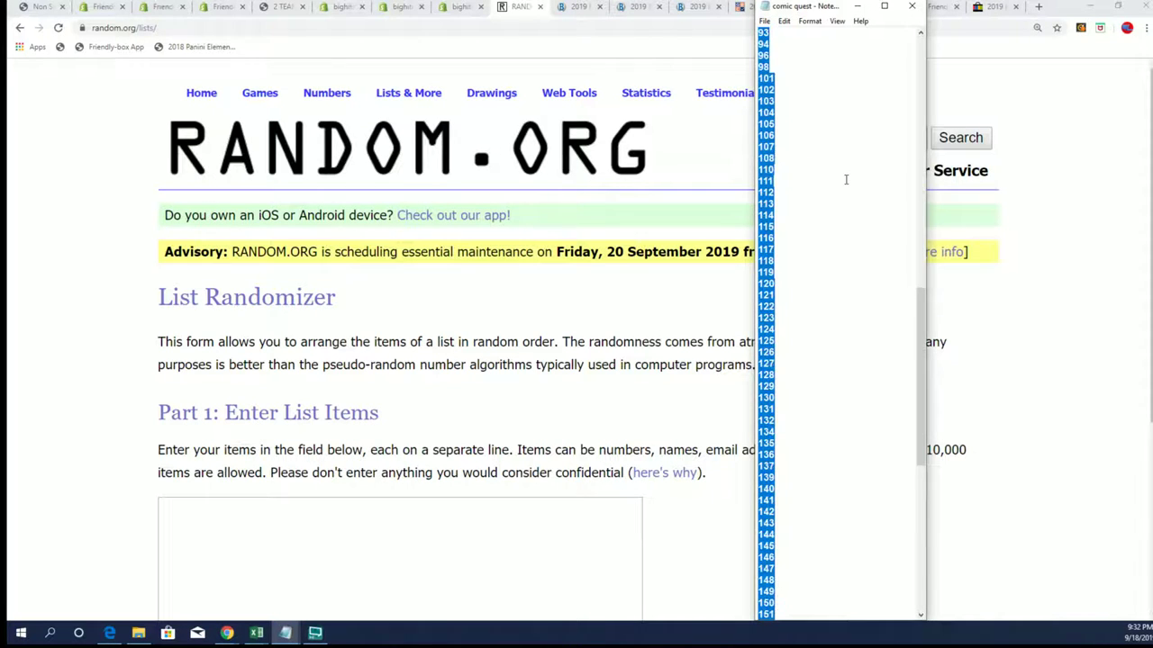
scroll(800, 236, up, 10)
scroll(795, 250, up, 10)
scroll(795, 251, up, 10)
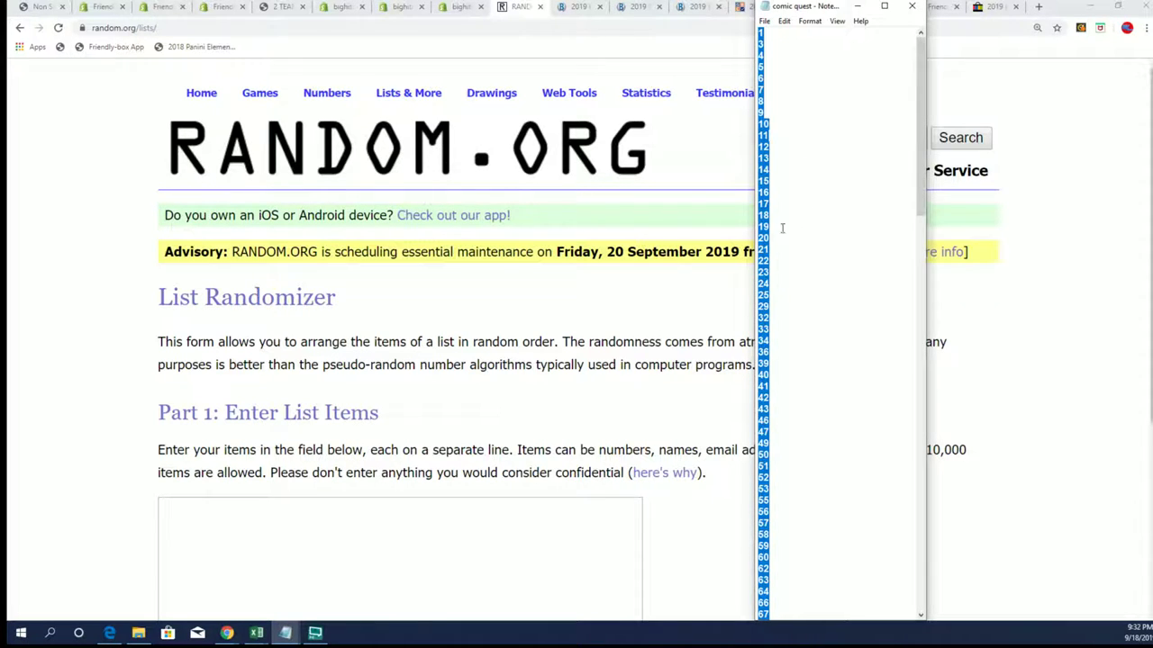
Paste the copied box numbers into the List Randomizer entry field.
click(198, 528)
right_click(193, 509)
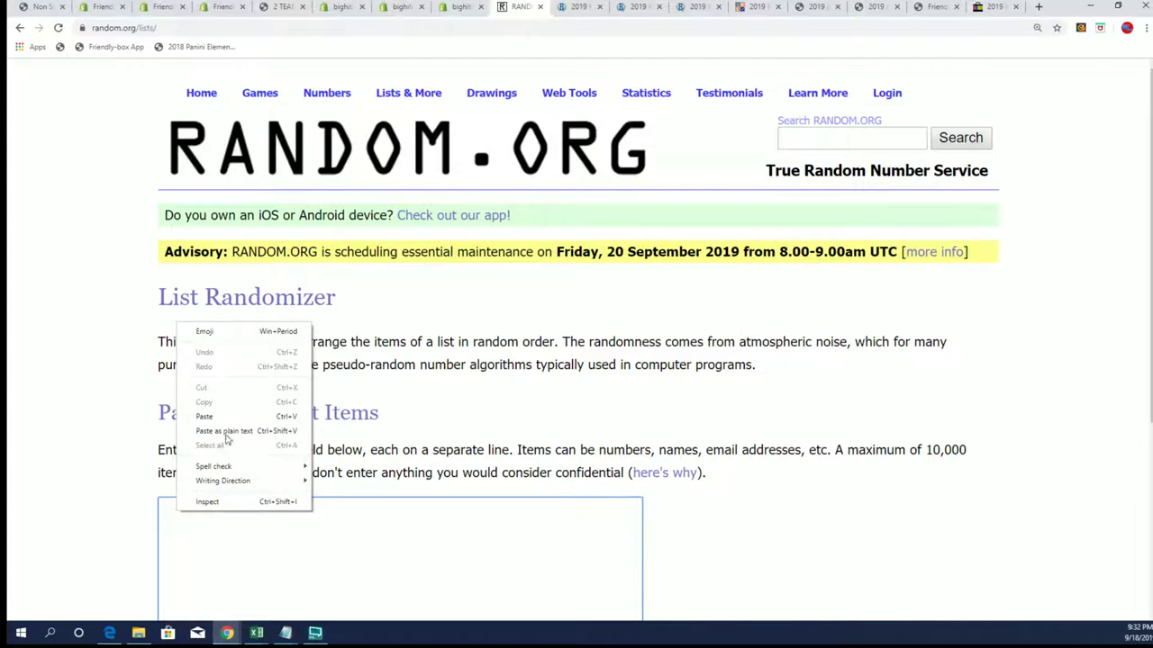
click(216, 417)
scroll(801, 406, down, 3)
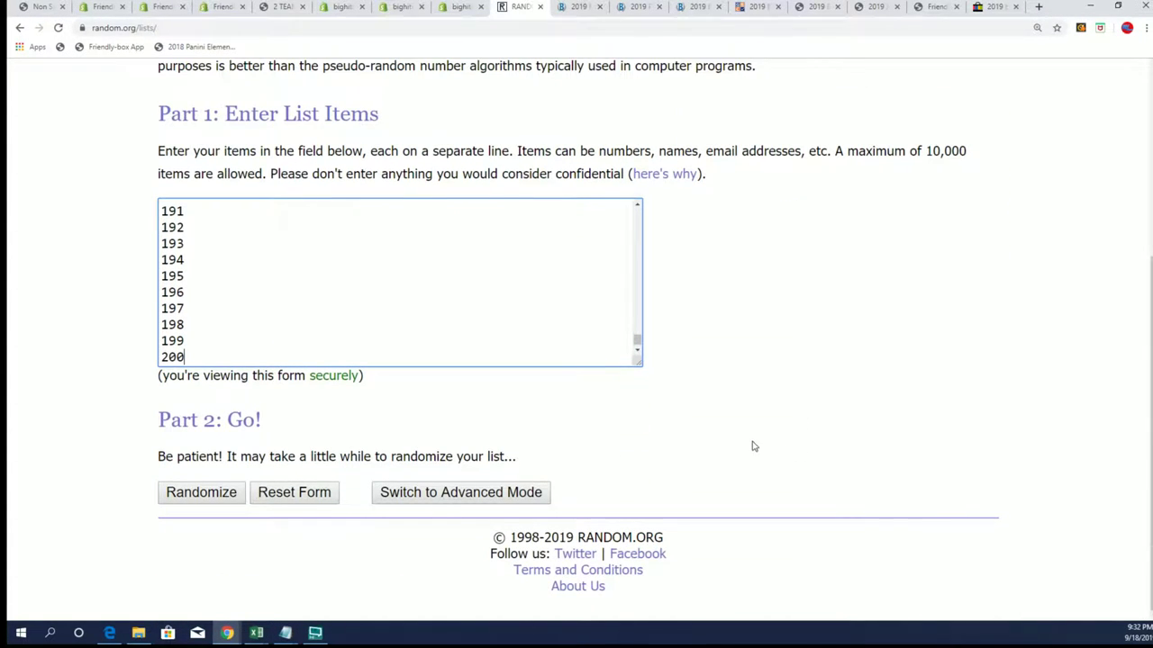
Randomize the 167 box numbers three times in a row.
click(195, 492)
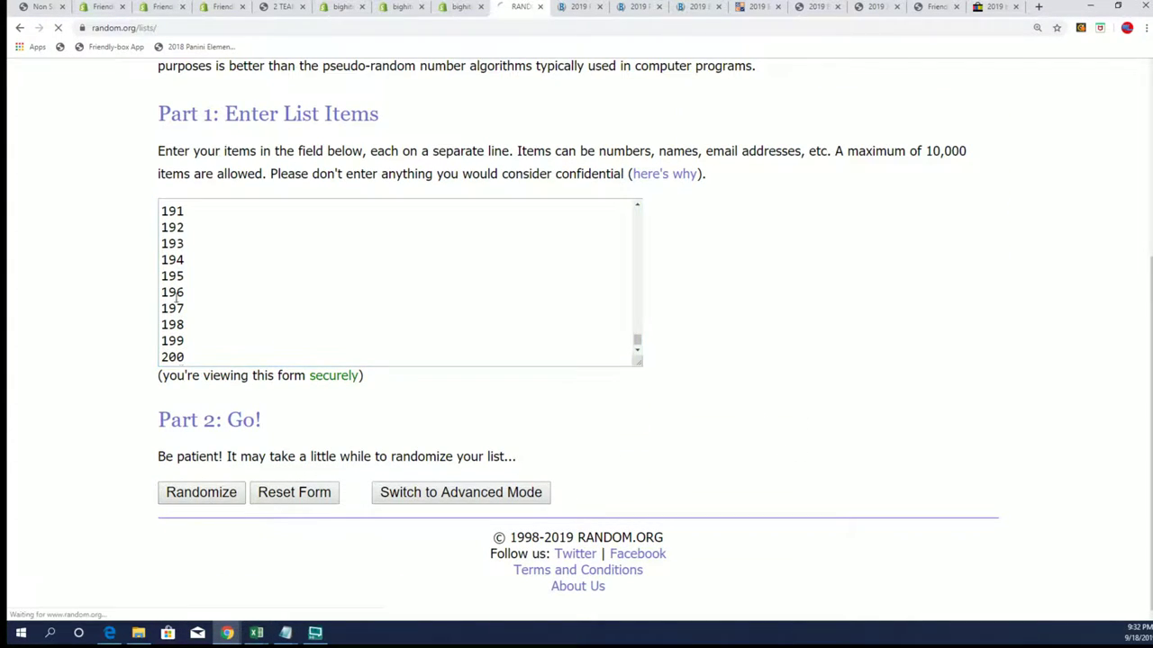
scroll(270, 471, down, 5)
scroll(244, 476, down, 8)
scroll(234, 486, down, 8)
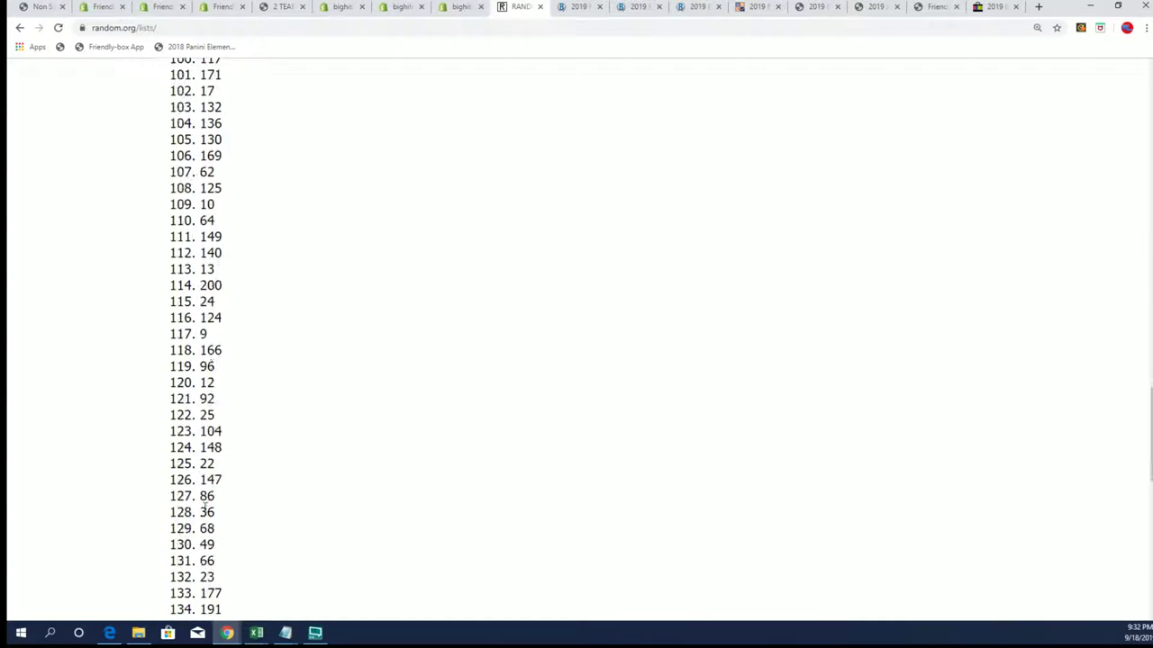
scroll(216, 504, down, 9)
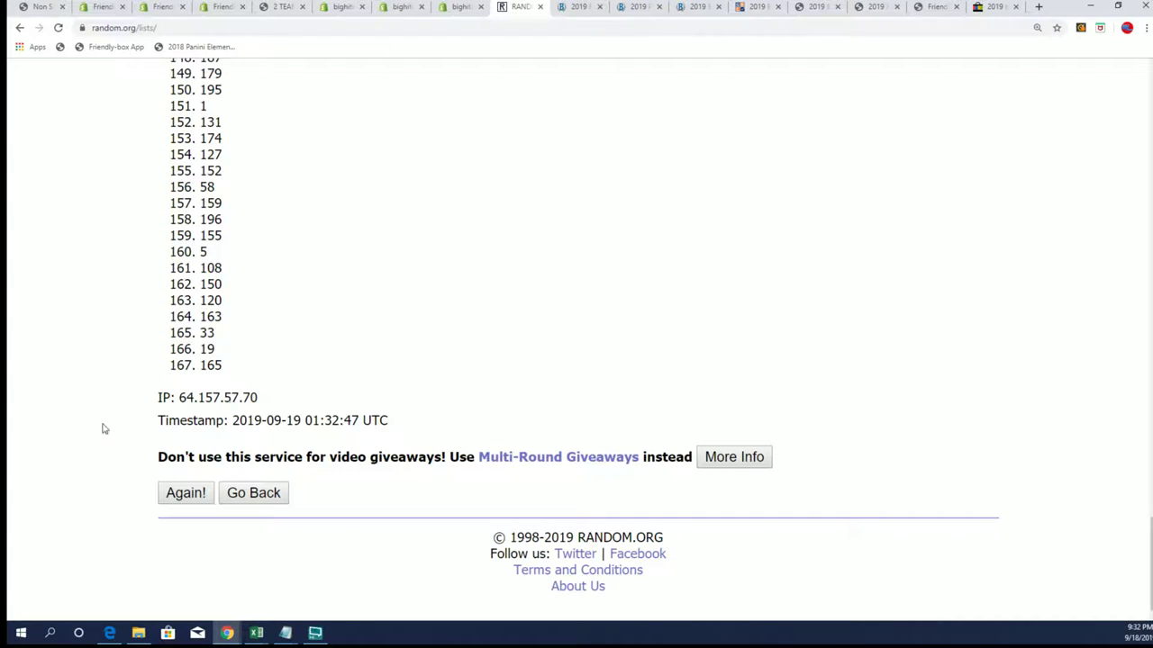
click(183, 494)
scroll(185, 522, down, 3)
scroll(187, 540, down, 5)
scroll(190, 559, down, 7)
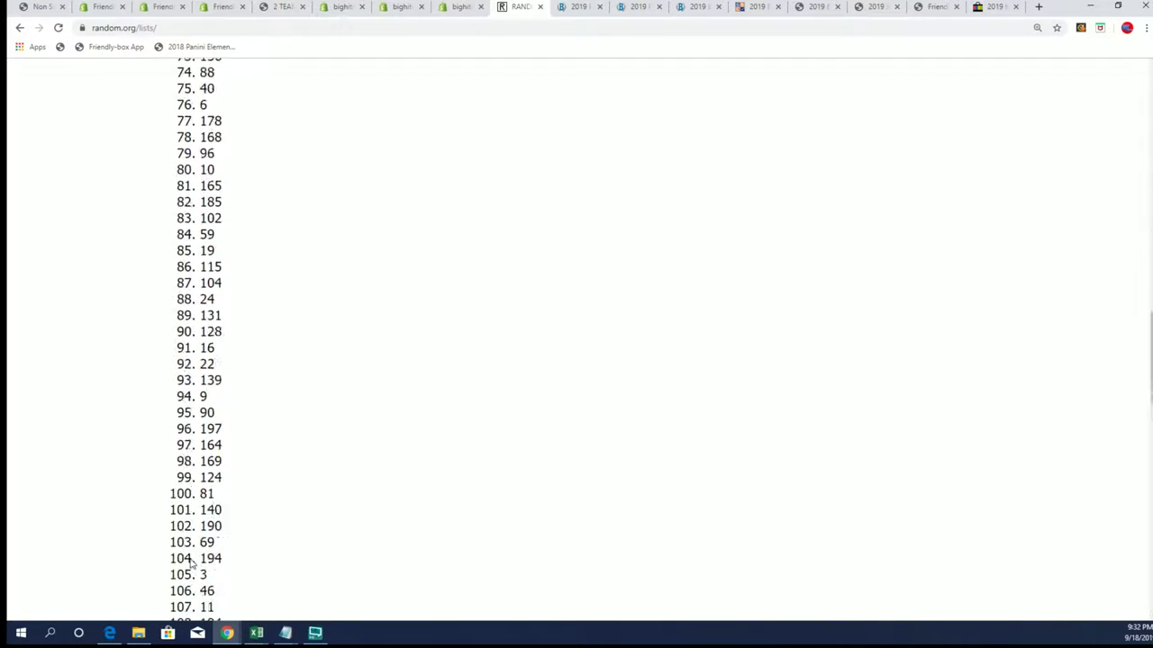
scroll(189, 558, down, 8)
scroll(175, 553, down, 5)
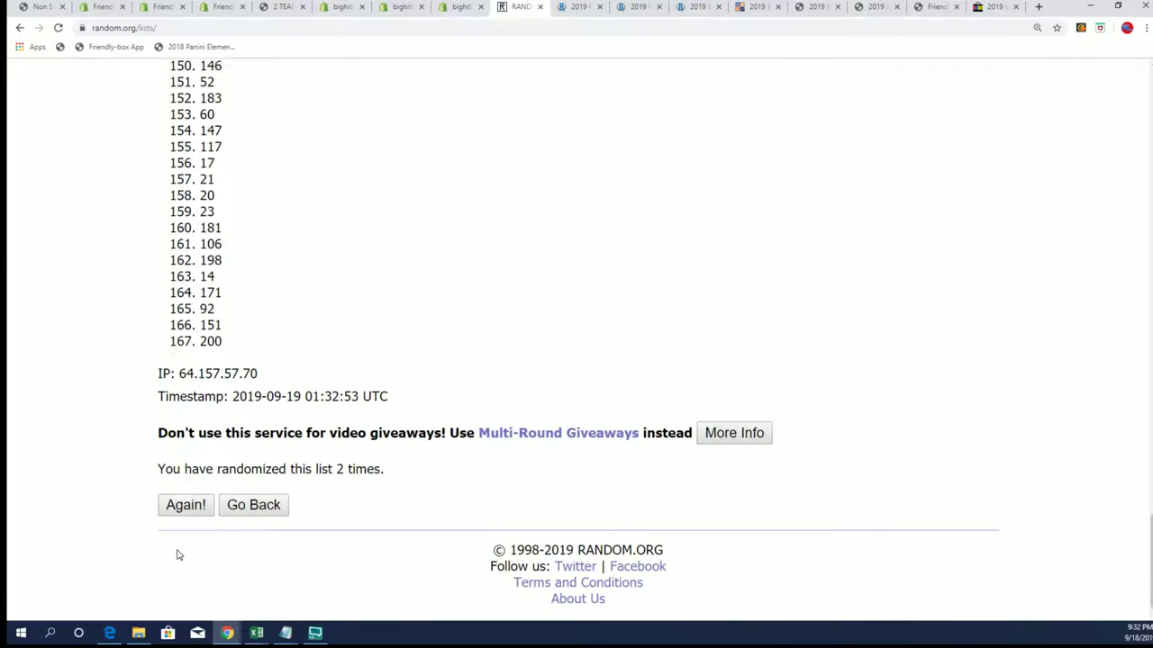
click(187, 491)
scroll(261, 450, down, 2)
scroll(257, 492, down, 6)
scroll(185, 495, down, 9)
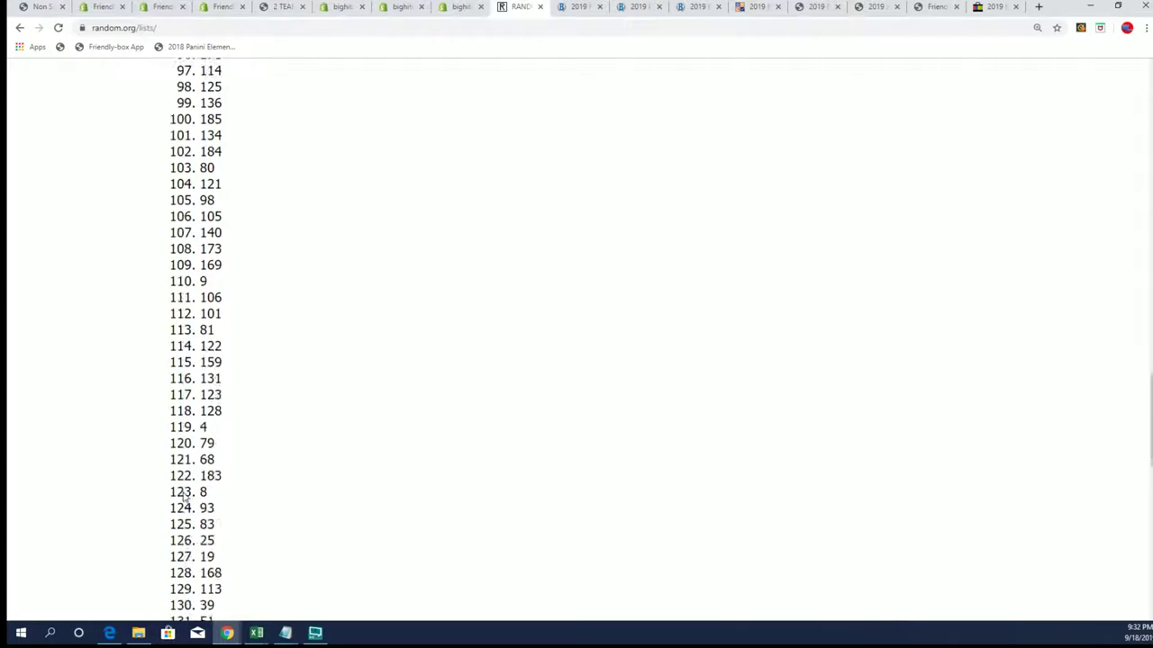
scroll(180, 495, down, 5)
scroll(180, 490, down, 5)
scroll(185, 487, down, 1)
Randomize the list three more times, leaving 170 at the top.
click(188, 486)
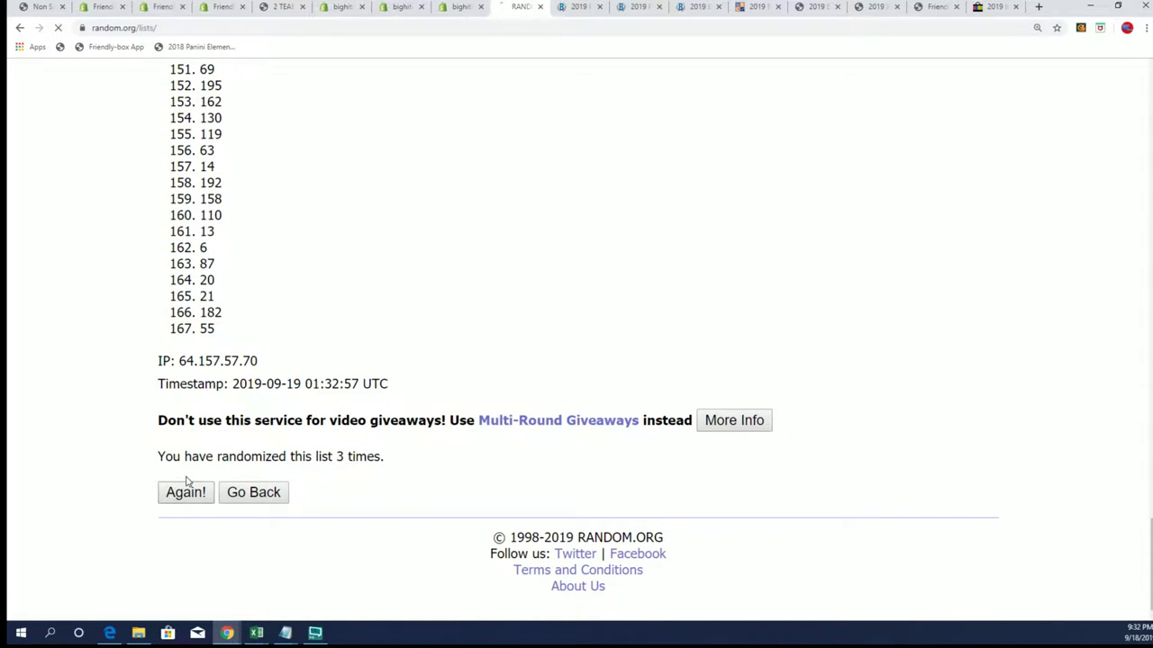
scroll(293, 455, down, 5)
scroll(289, 474, down, 5)
scroll(275, 470, down, 5)
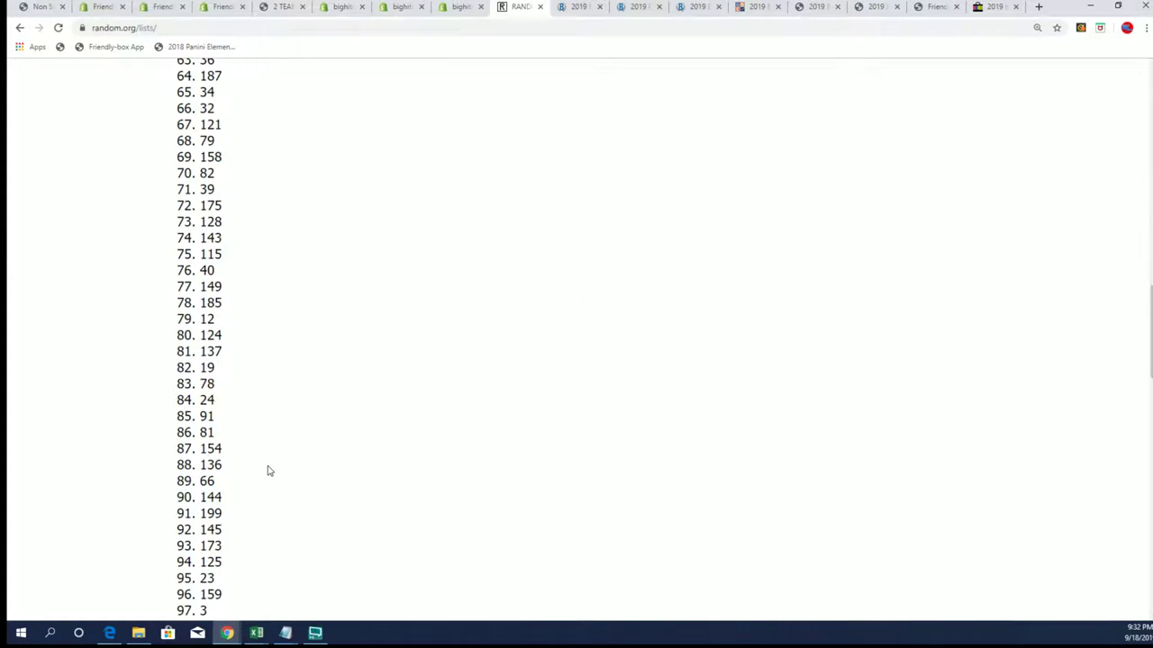
scroll(268, 470, down, 5)
scroll(257, 458, down, 6)
scroll(261, 450, down, 3)
scroll(269, 447, down, 2)
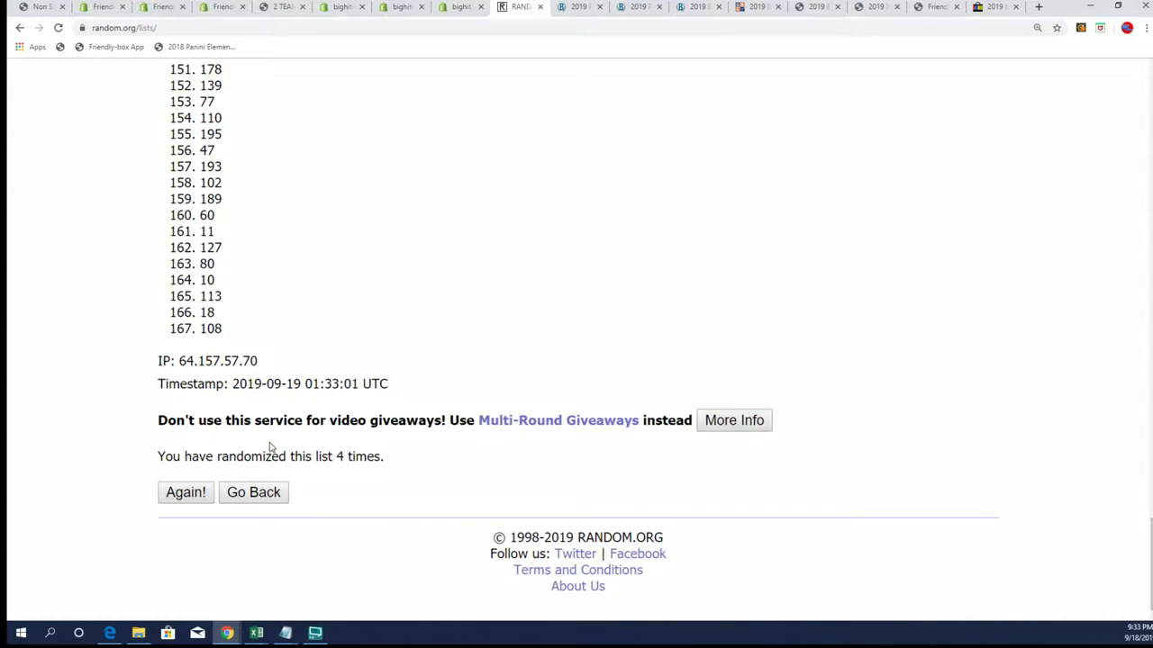
click(169, 492)
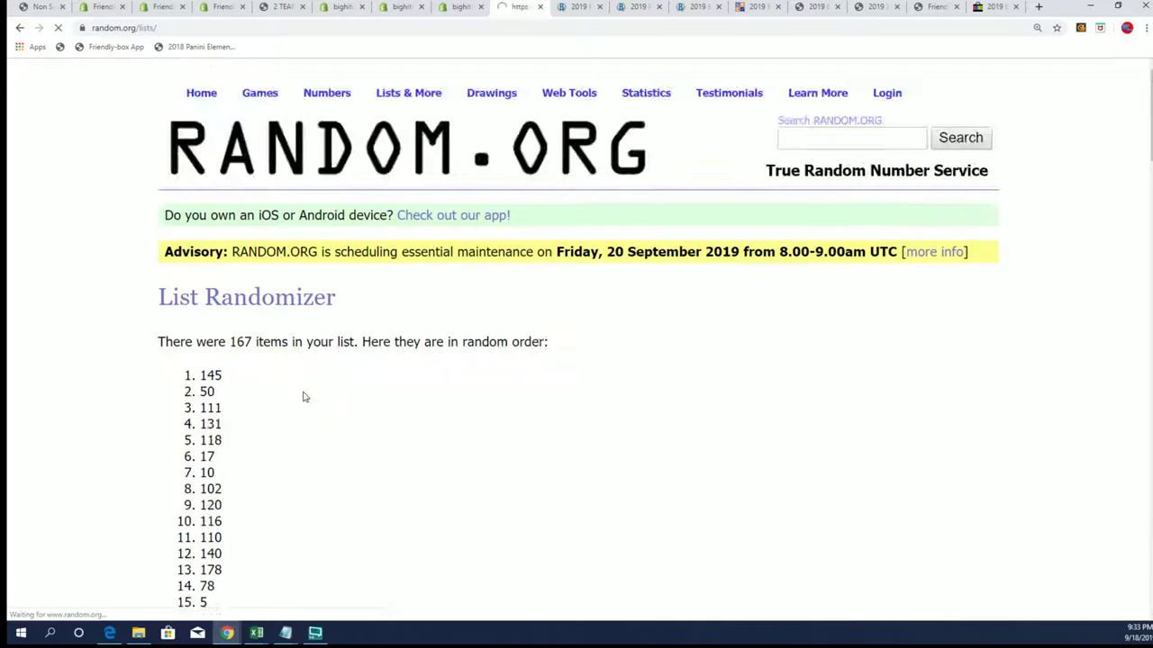
scroll(303, 397, down, 3)
scroll(265, 450, down, 9)
scroll(231, 469, down, 5)
scroll(221, 465, down, 5)
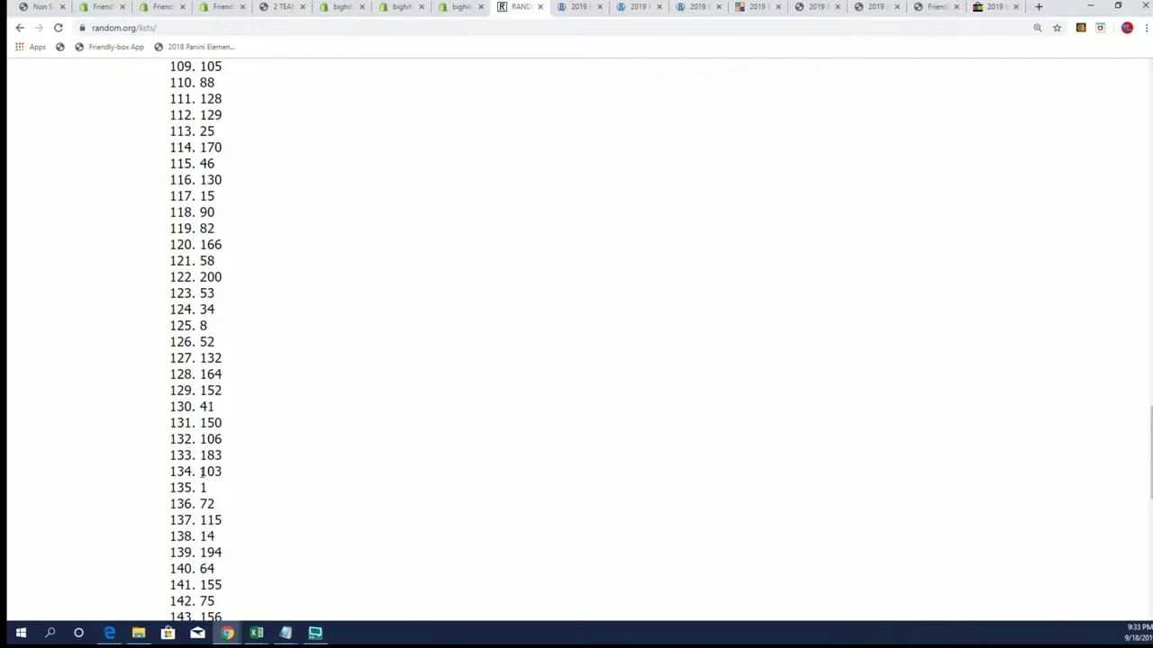
scroll(198, 474, down, 7)
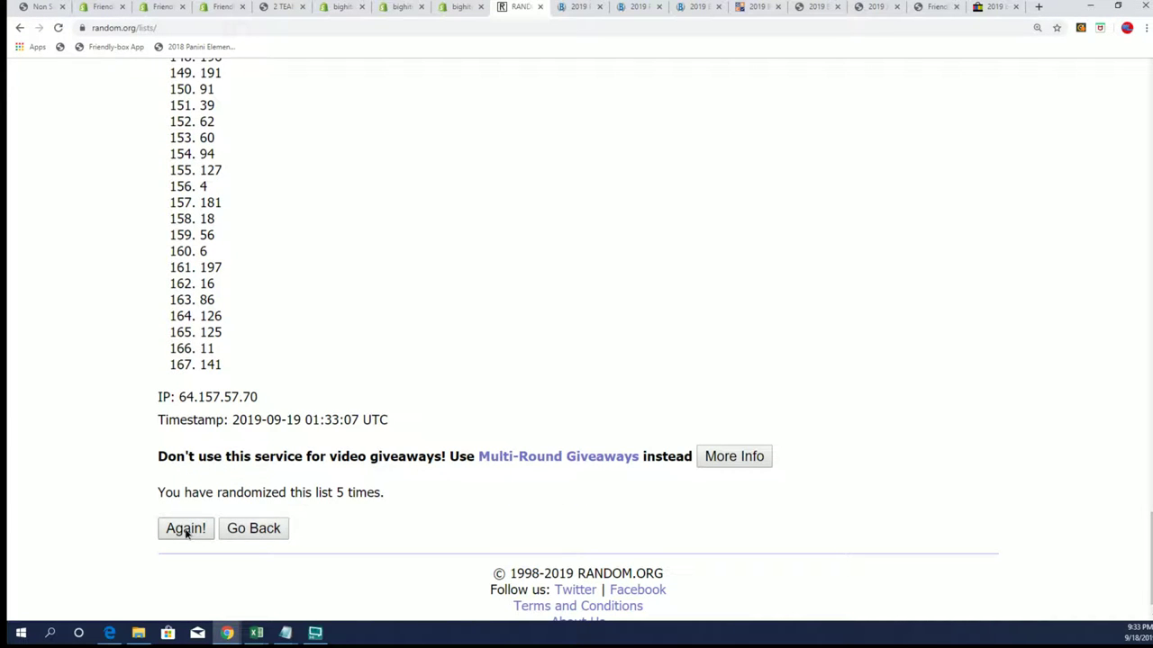
click(185, 530)
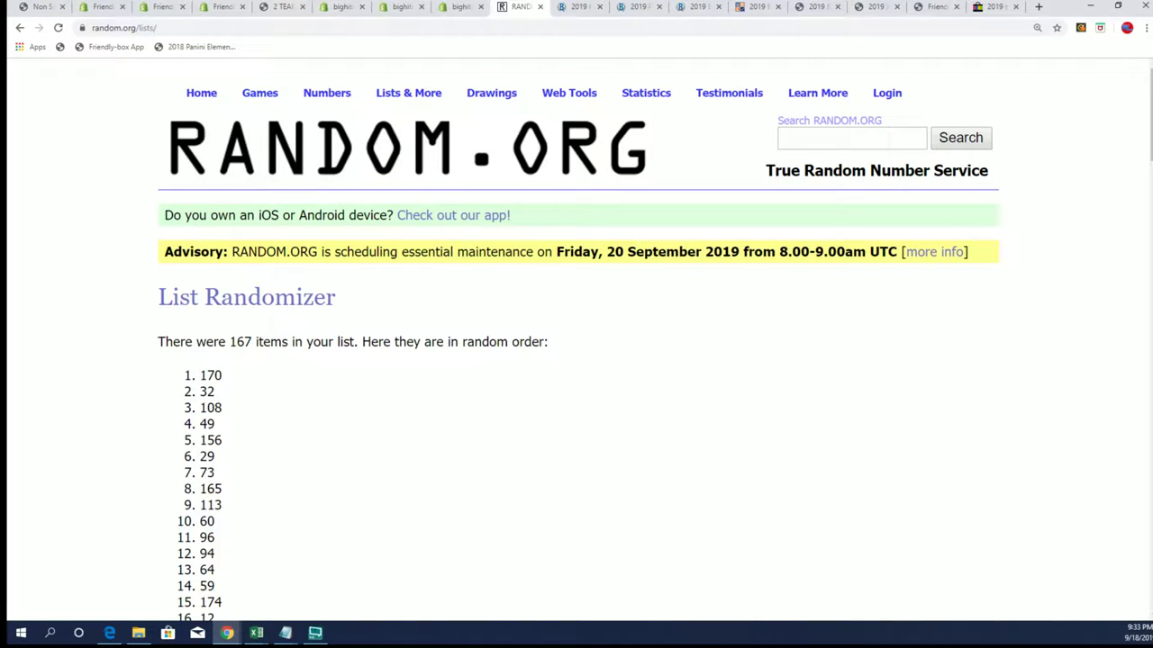
Bring up the Notepad team list, minimize it, and switch to the Excel hero sheet.
key(alt+Tab)
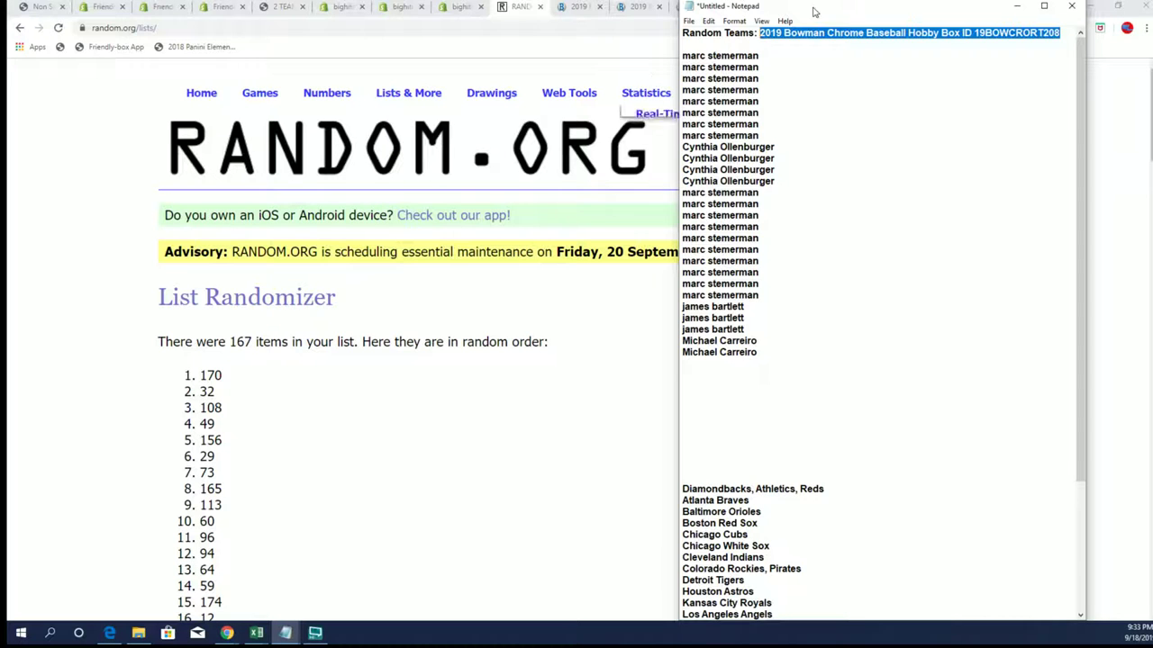
click(1016, 6)
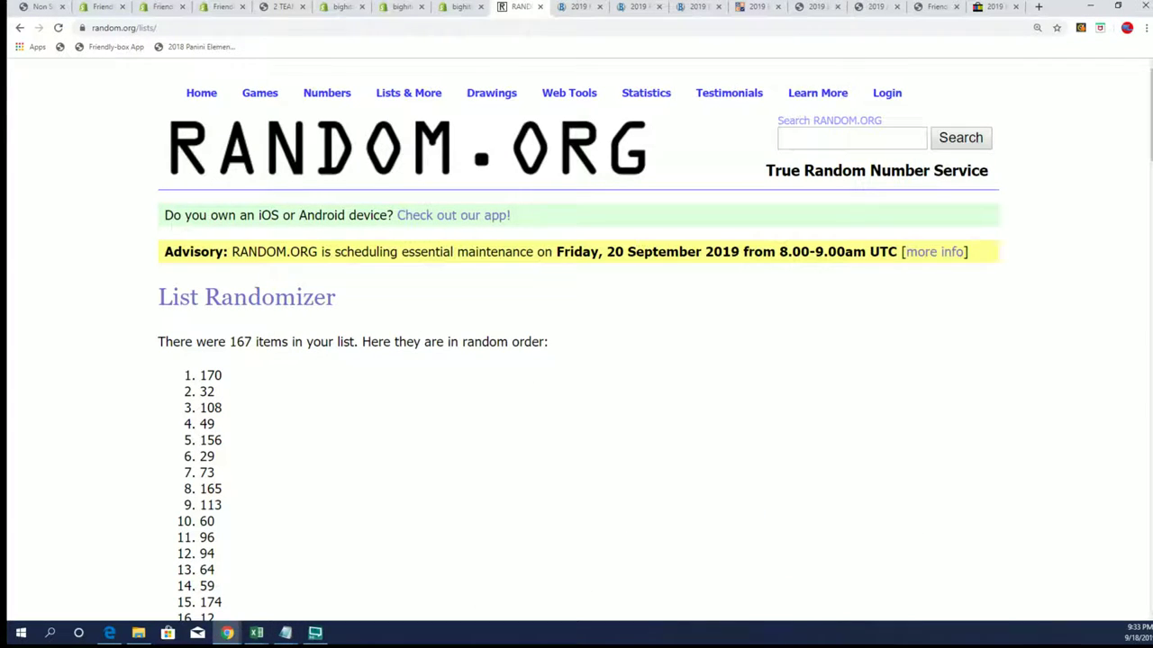
key(alt+Tab)
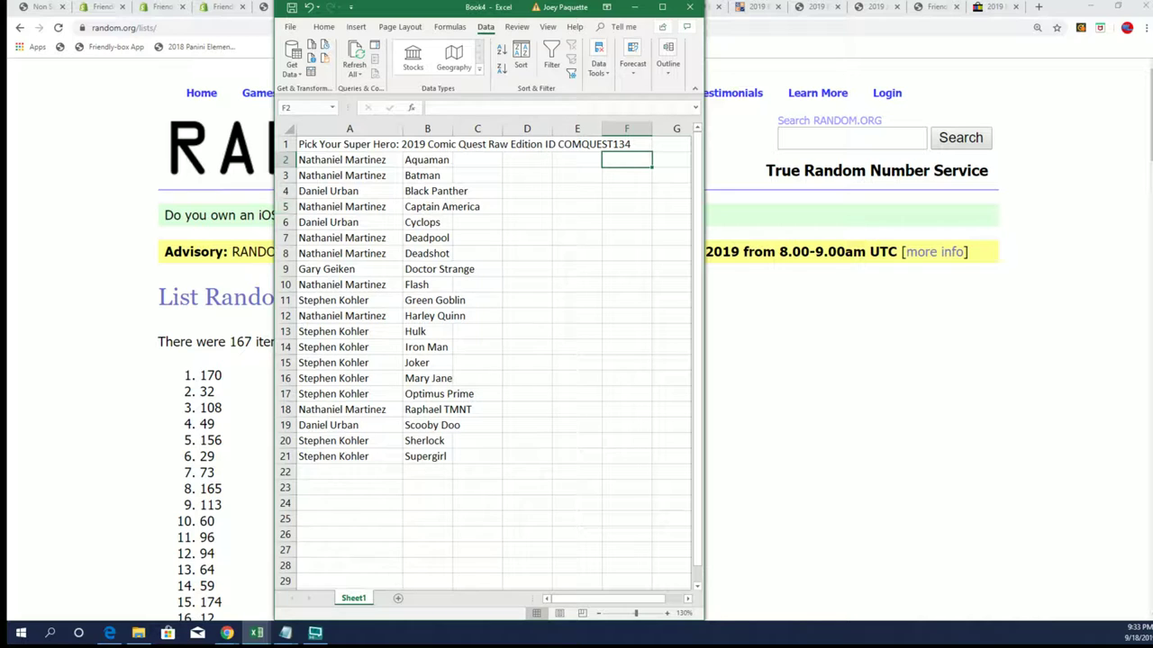
Move the Excel window aside to uncover the randomized list.
scroll(224, 404, down, 5)
scroll(231, 424, down, 10)
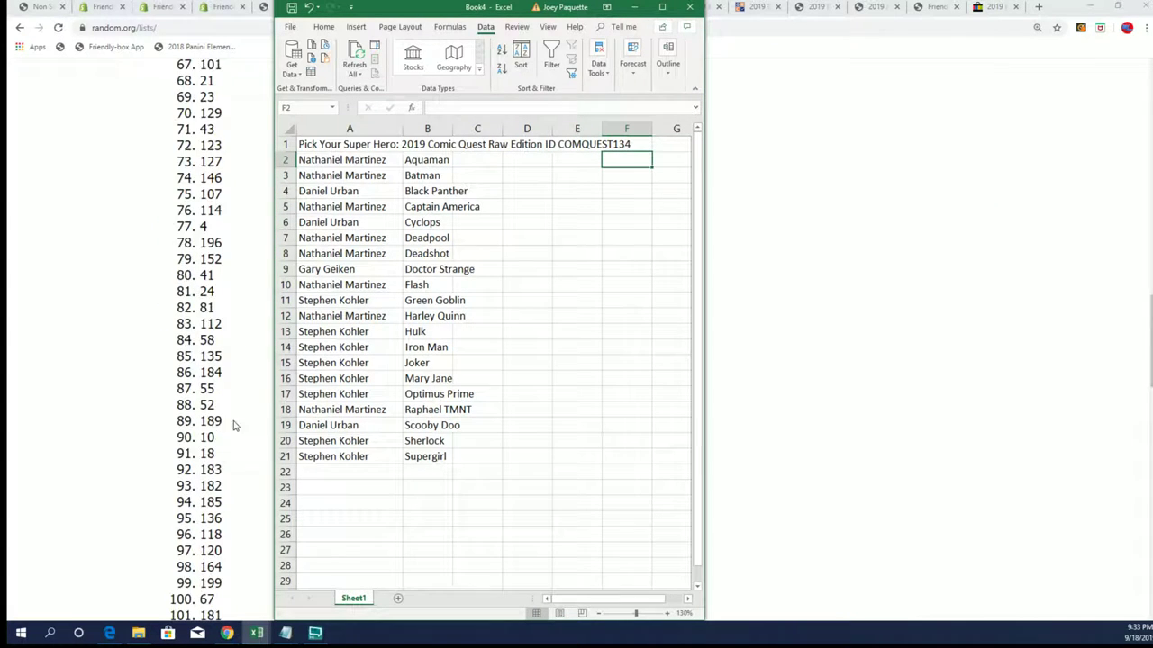
scroll(244, 438, down, 7)
scroll(248, 443, down, 5)
scroll(248, 443, down, 3)
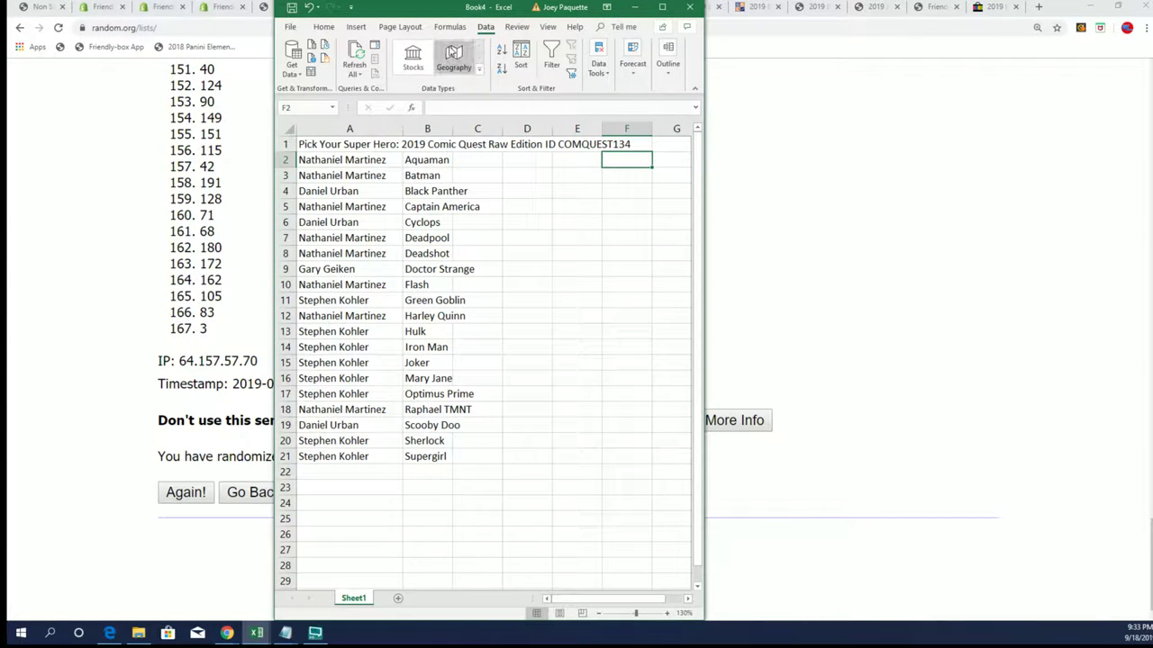
drag(441, 10, 812, 88)
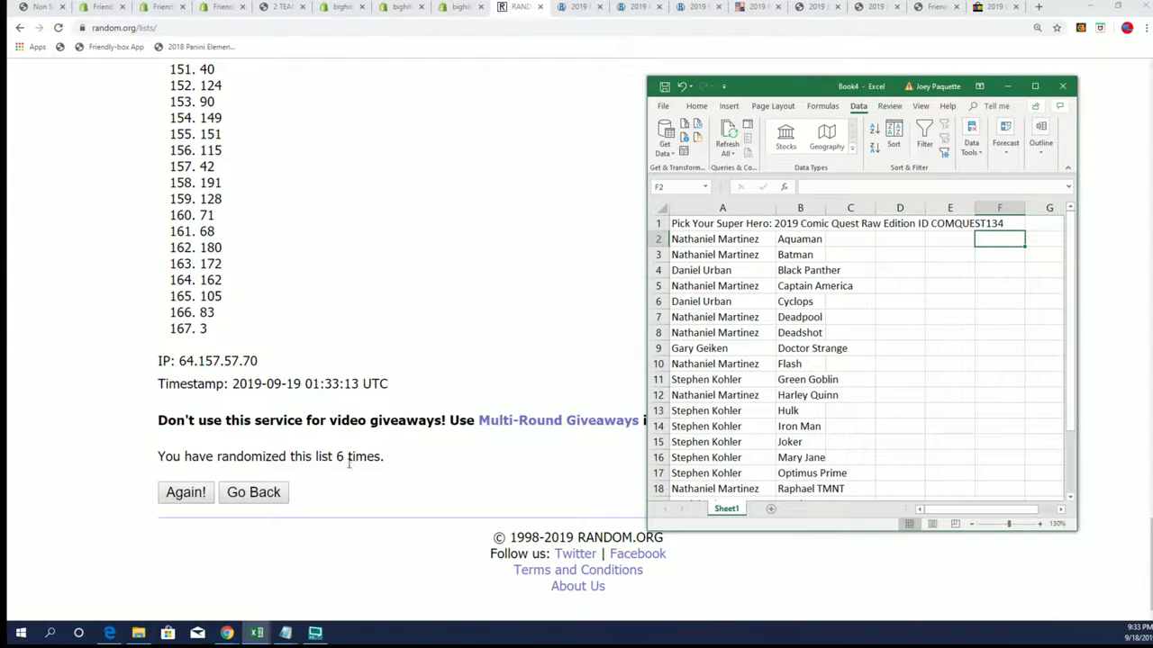
Bring the randomized list forward and select its top number, 170.
scroll(271, 342, up, 4)
scroll(237, 270, up, 6)
scroll(249, 250, up, 9)
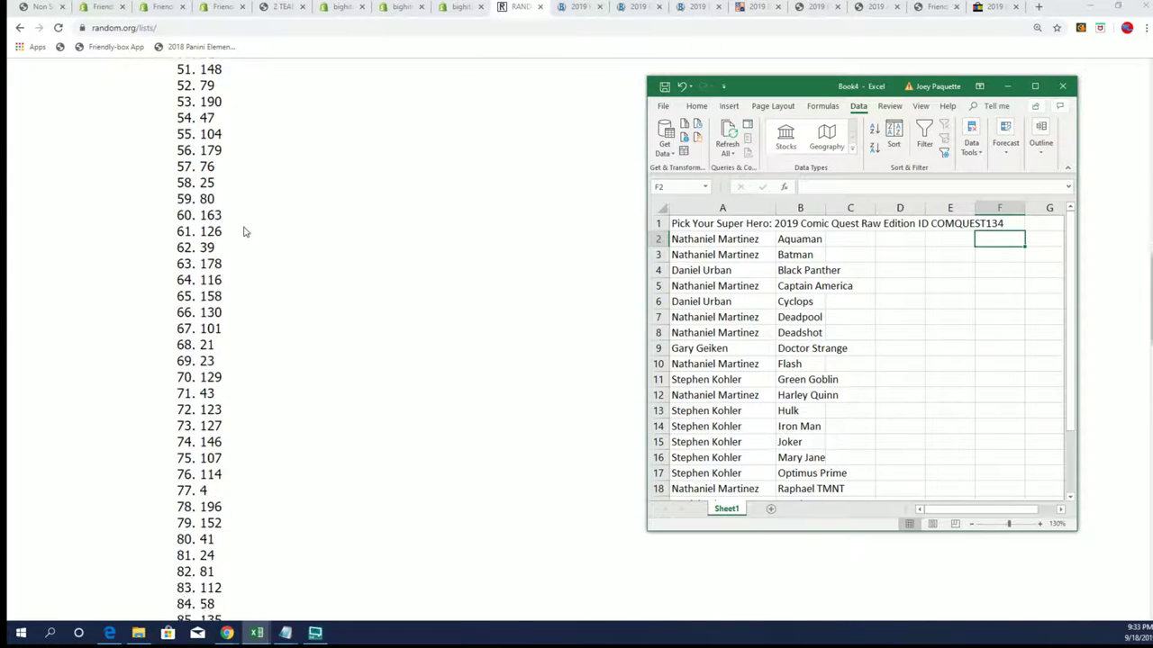
scroll(244, 231, up, 4)
scroll(234, 220, up, 6)
scroll(232, 225, up, 2)
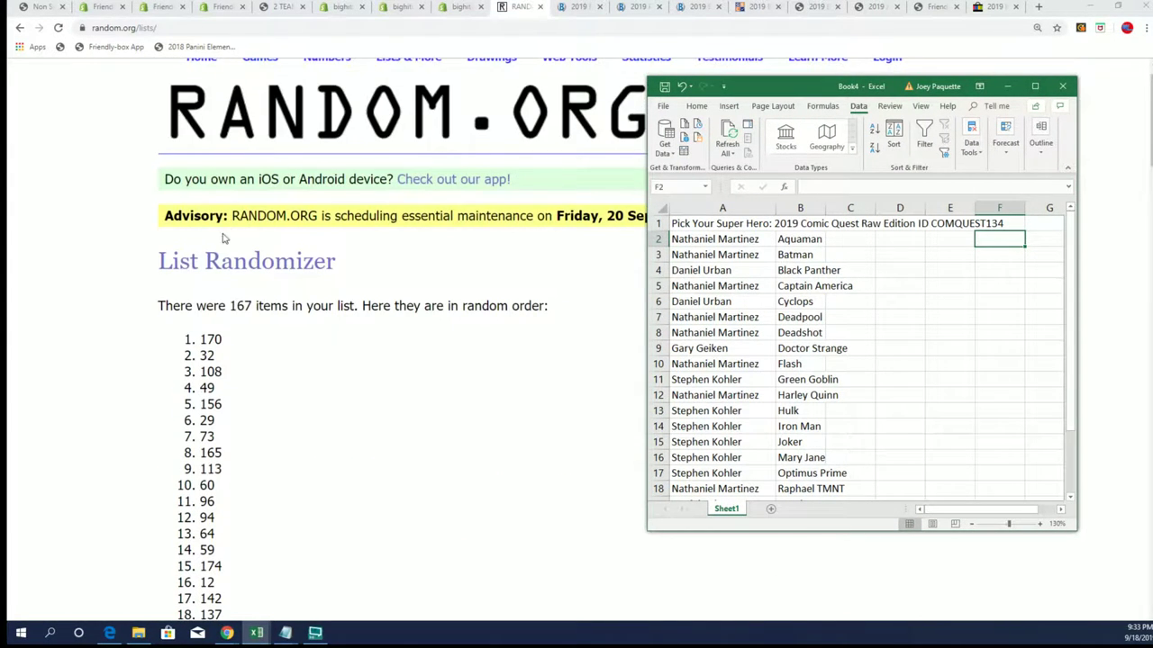
click(225, 339)
double_click(225, 339)
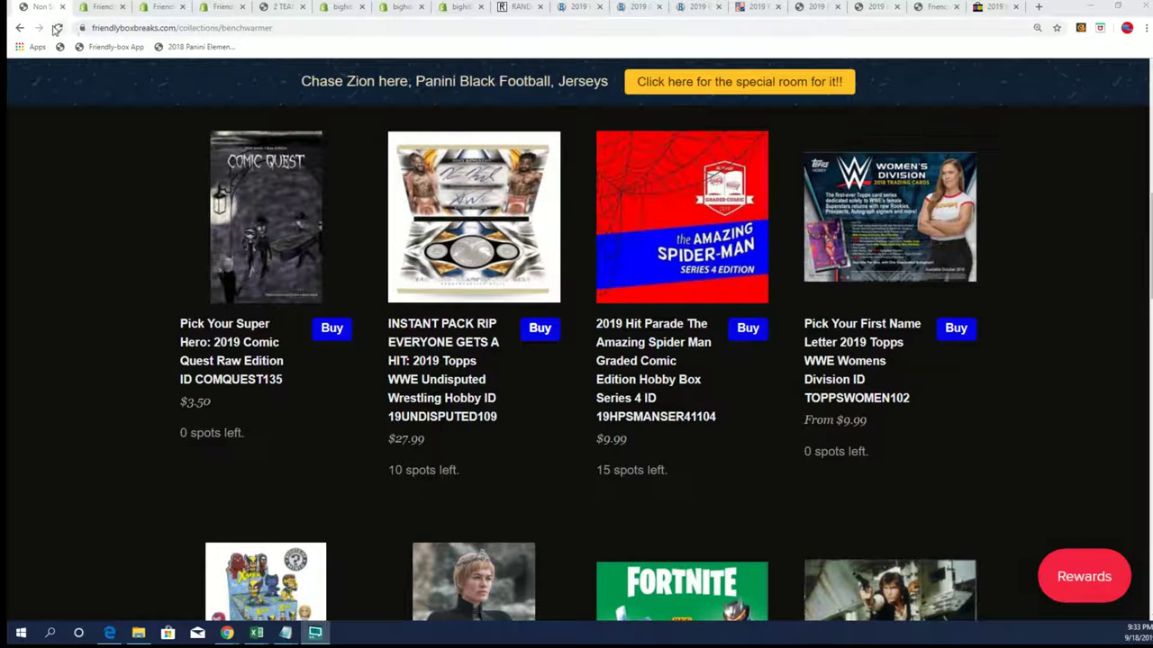
Reload the store and open the COMQUEST135 Comic Quest page to view available heroes.
click(57, 28)
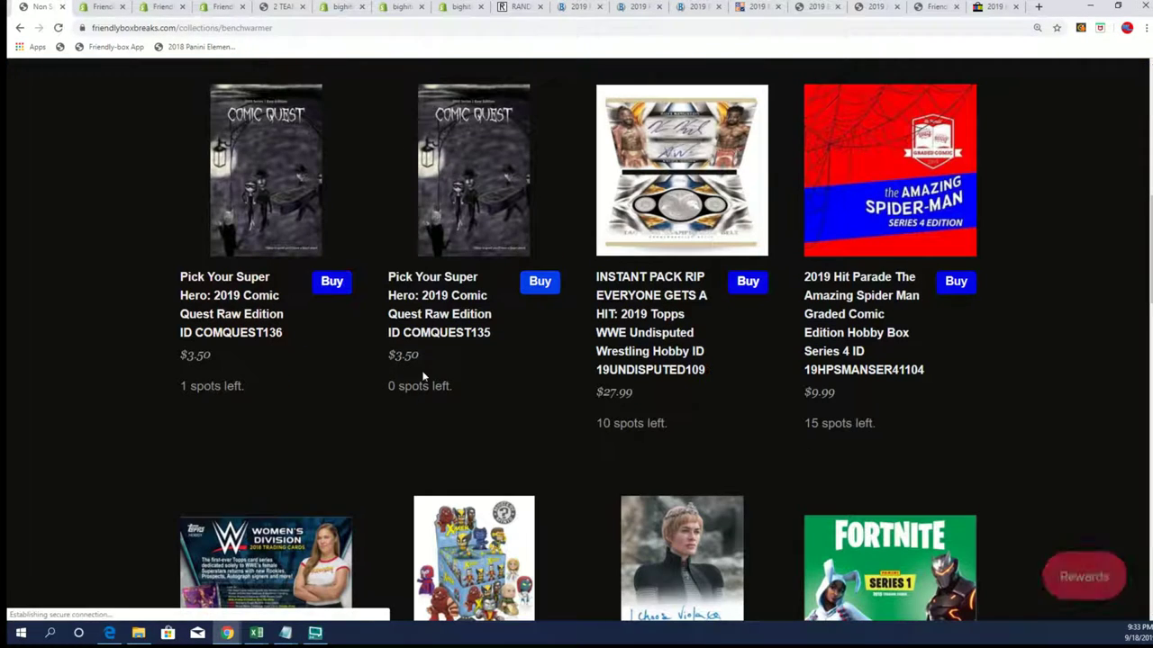
click(431, 290)
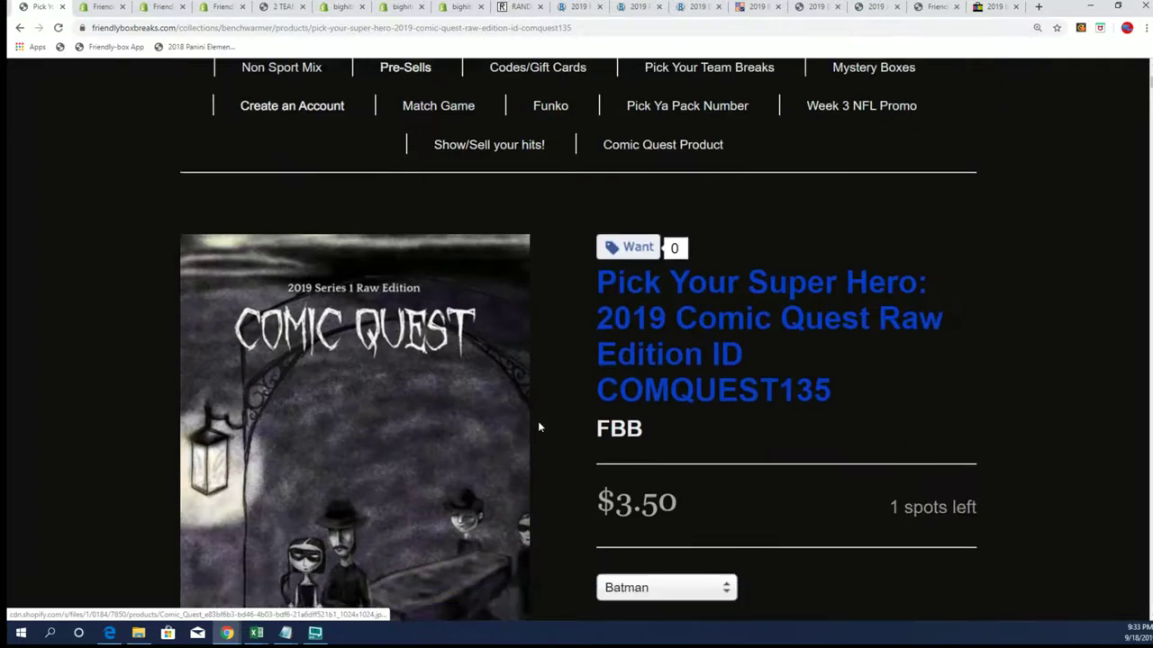
scroll(538, 421, down, 5)
scroll(538, 420, down, 2)
click(695, 385)
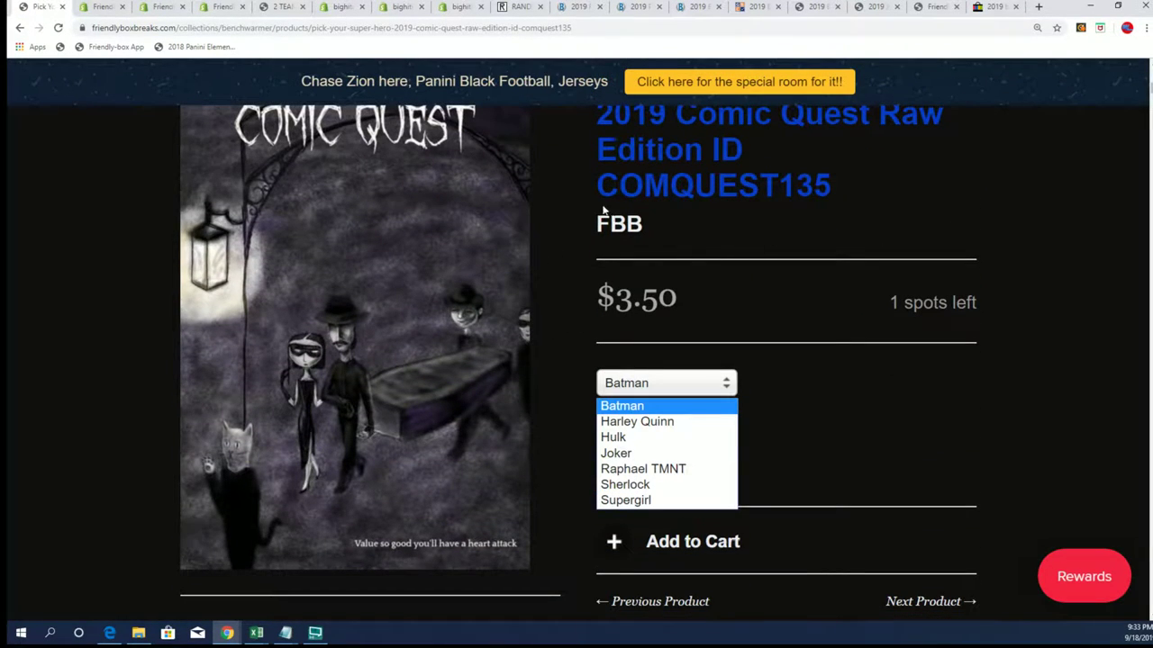
Copy the product ID COMQUEST135 from the page title.
drag(594, 185, 850, 196)
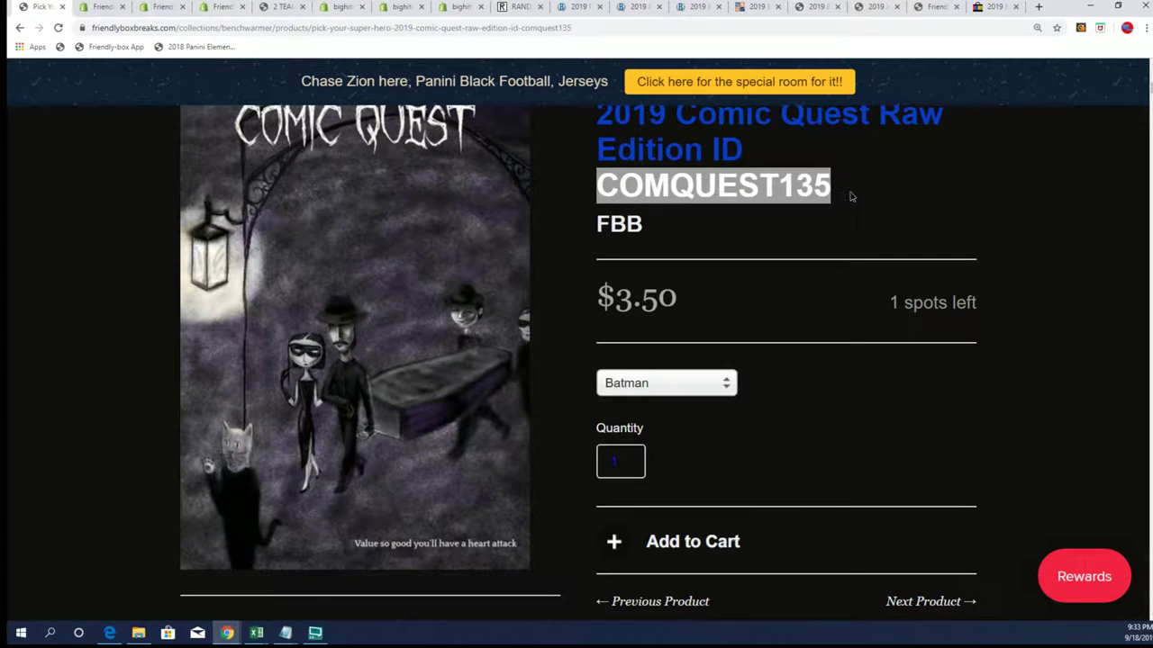
right_click(782, 180)
click(794, 189)
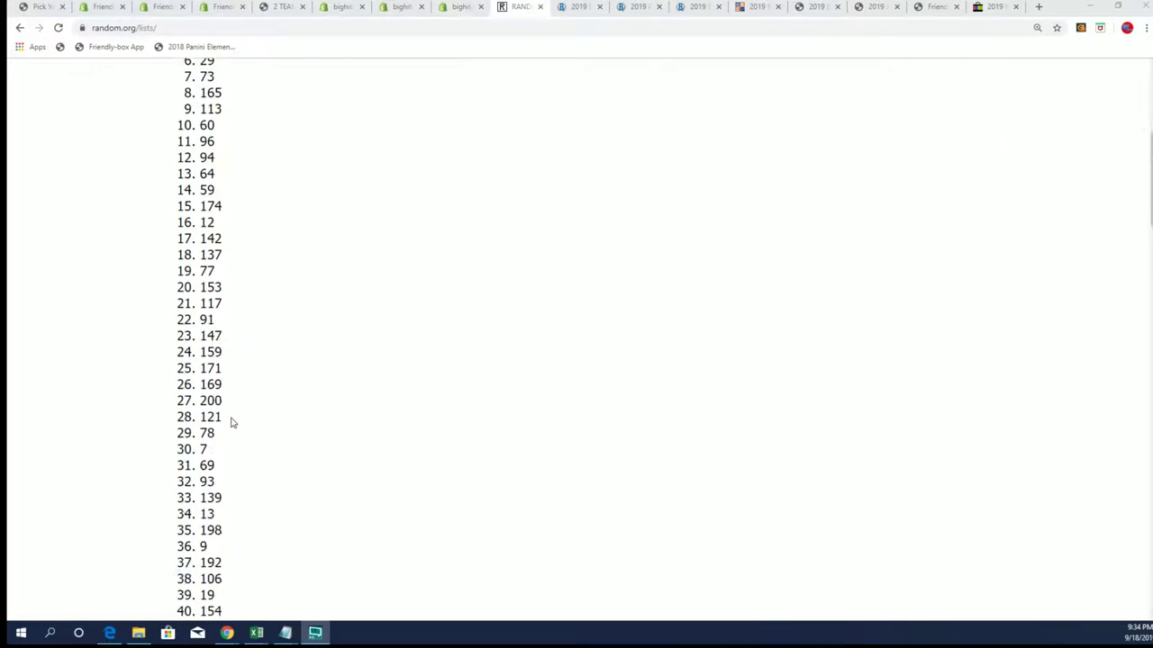
Randomize the box list a seventh time and select the new top number, 87.
scroll(230, 422, down, 5)
scroll(251, 517, down, 7)
scroll(261, 486, down, 3)
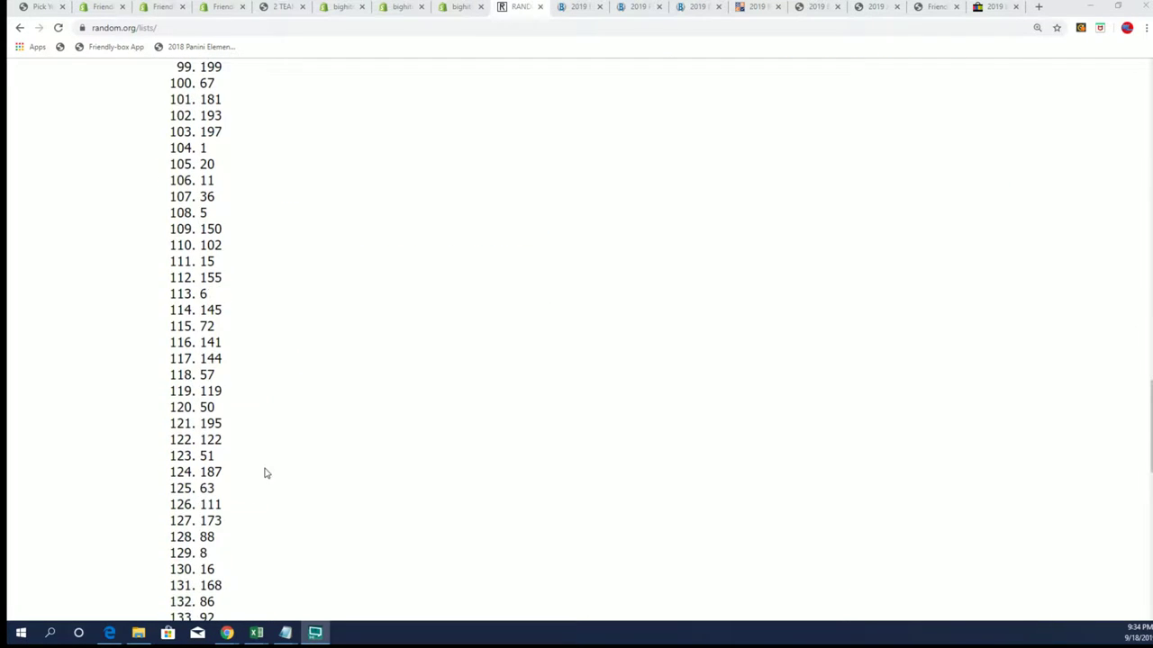
scroll(257, 481, down, 4)
scroll(252, 491, down, 6)
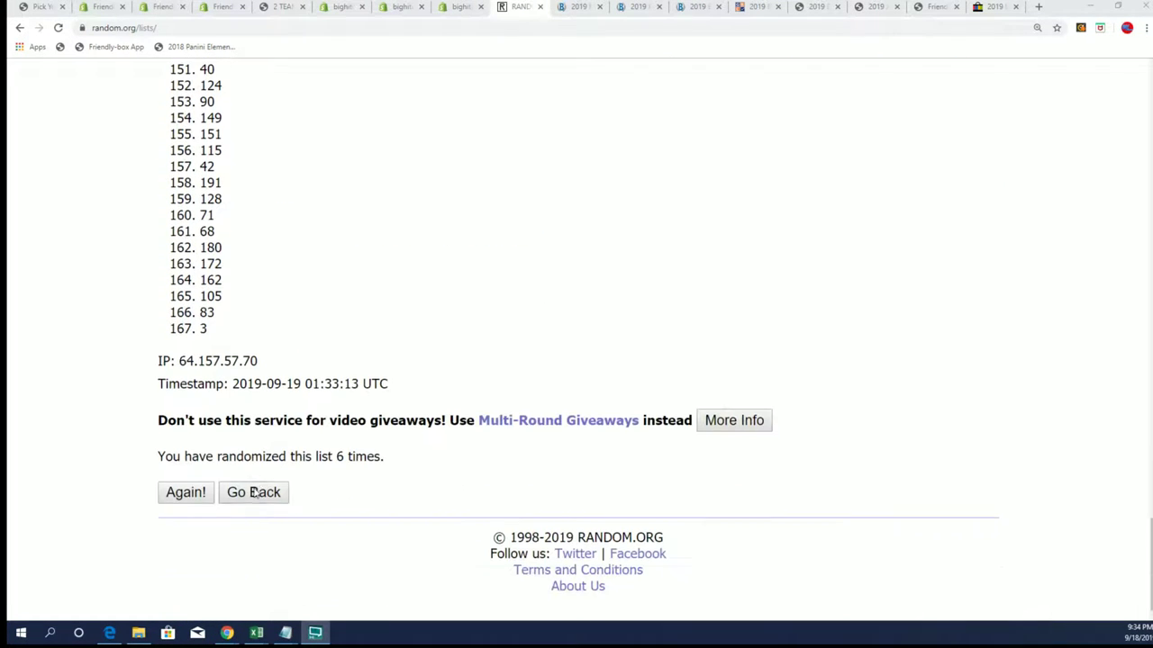
click(186, 494)
drag(218, 375, 181, 367)
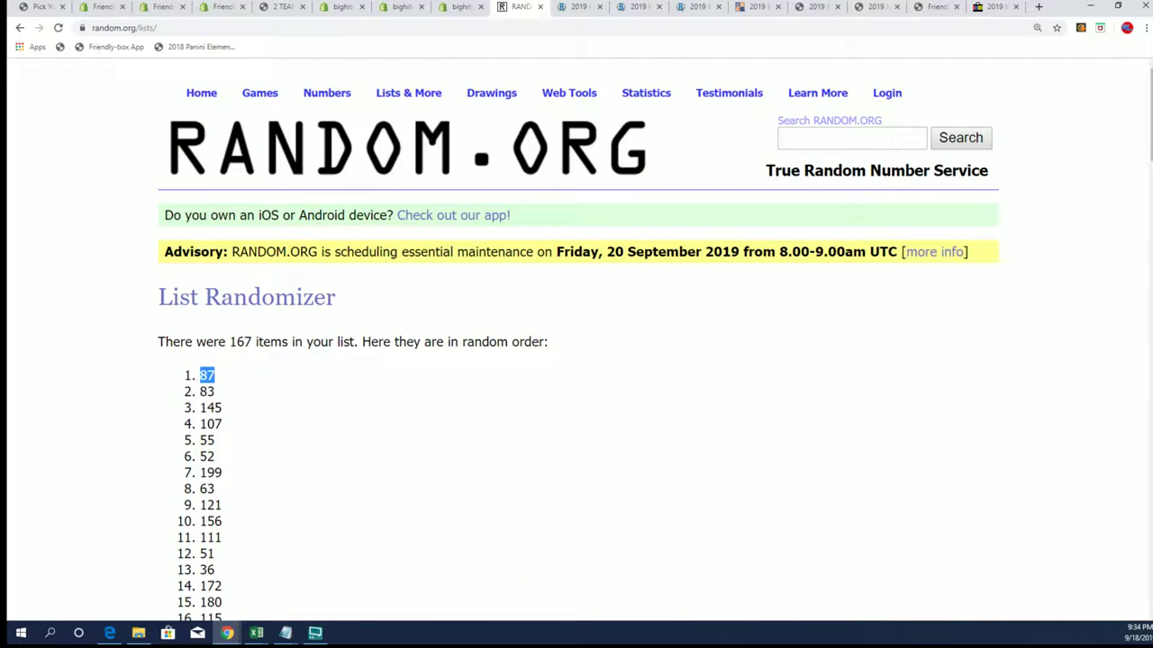
key(alt+Tab)
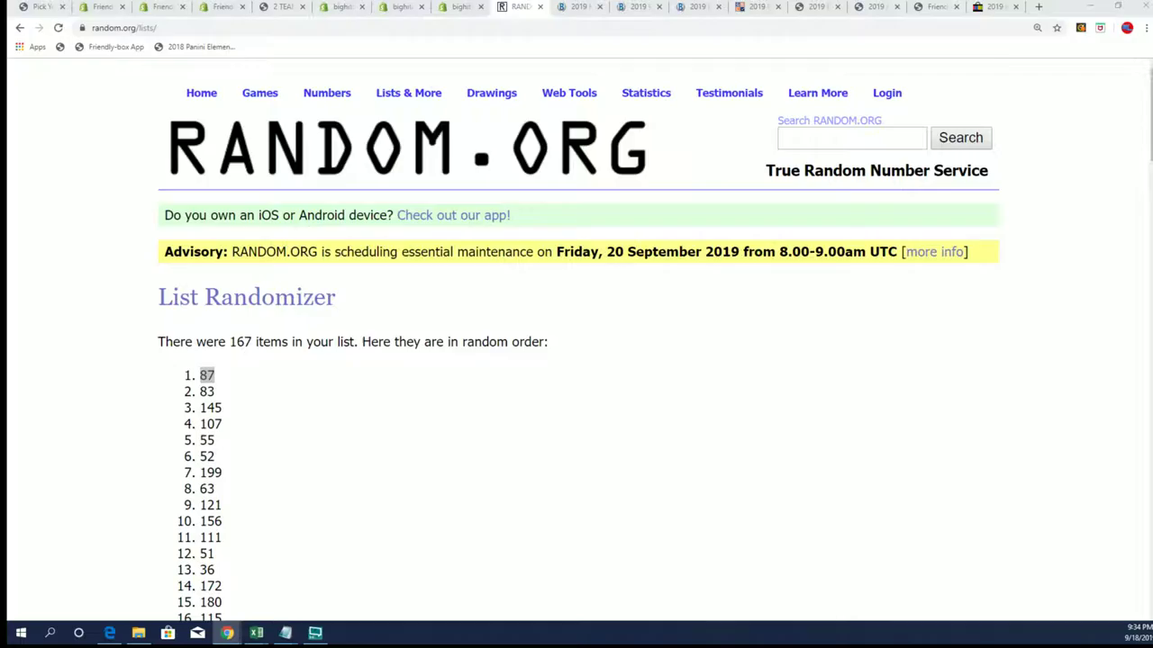
Remove line 87 from the comic quest Notepad list and save it via File > Save.
key(alt+Tab)
scroll(770, 425, down, 5)
scroll(770, 425, down, 5)
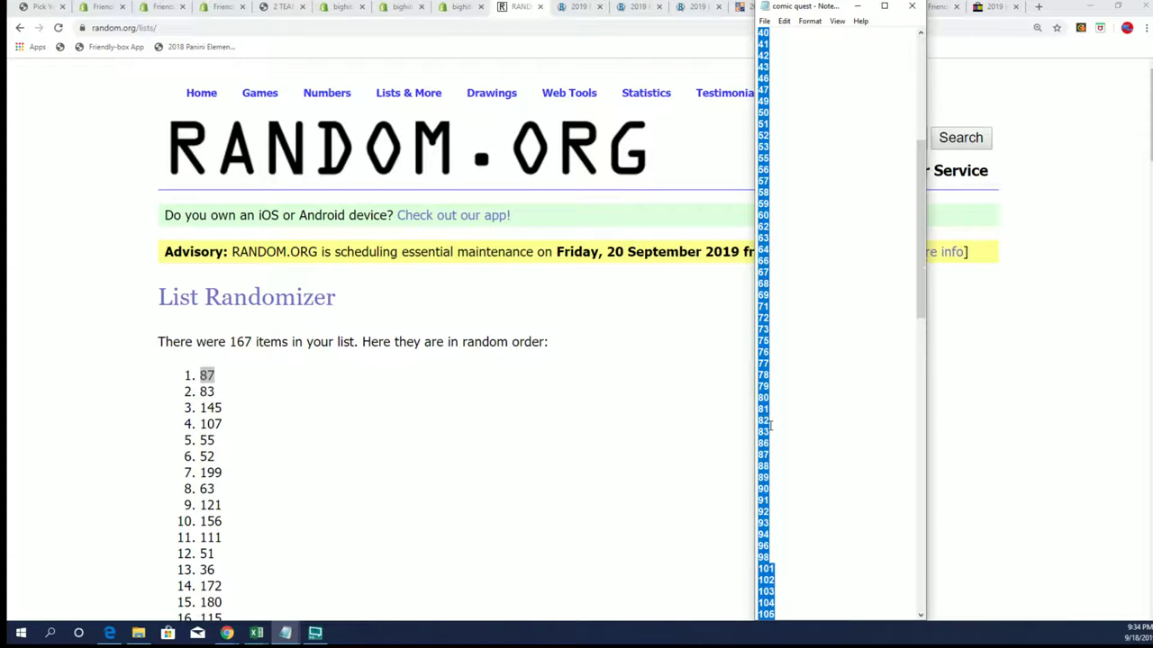
scroll(769, 425, down, 3)
click(774, 422)
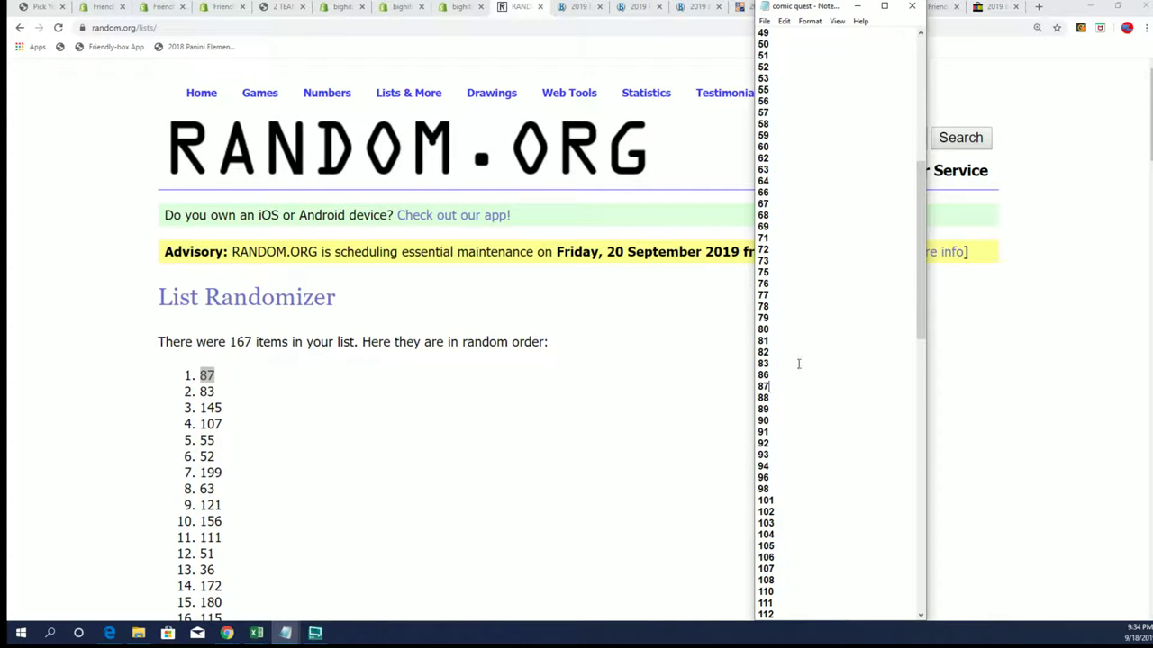
key(BackSpace)
key(BackSpace)
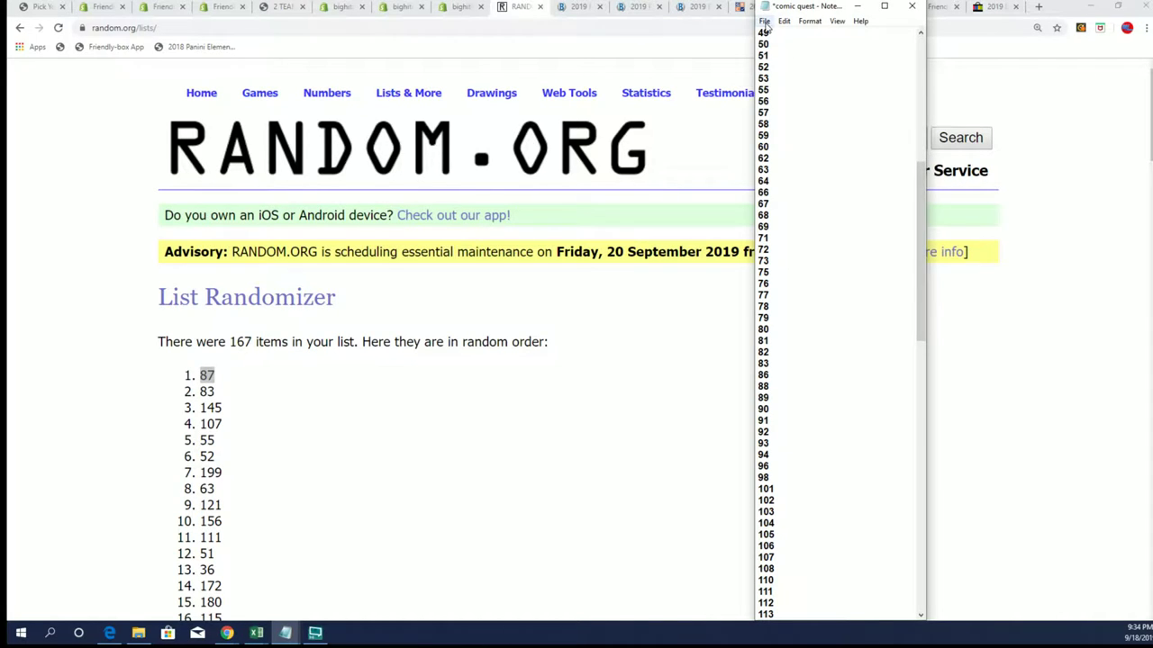
click(763, 21)
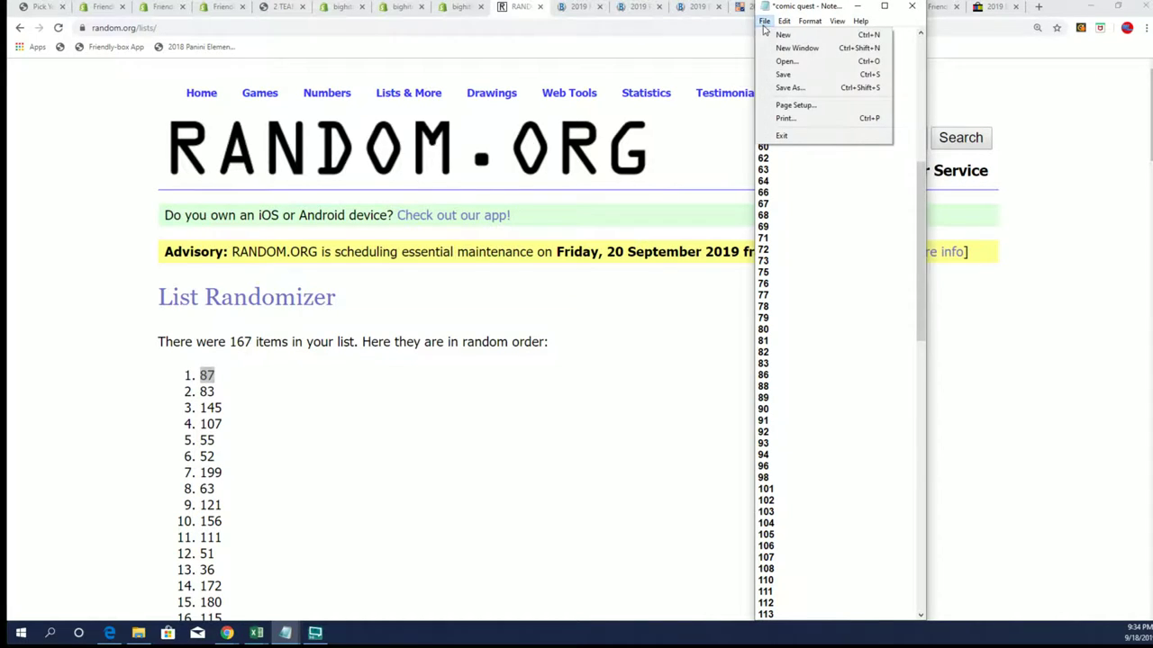
click(779, 75)
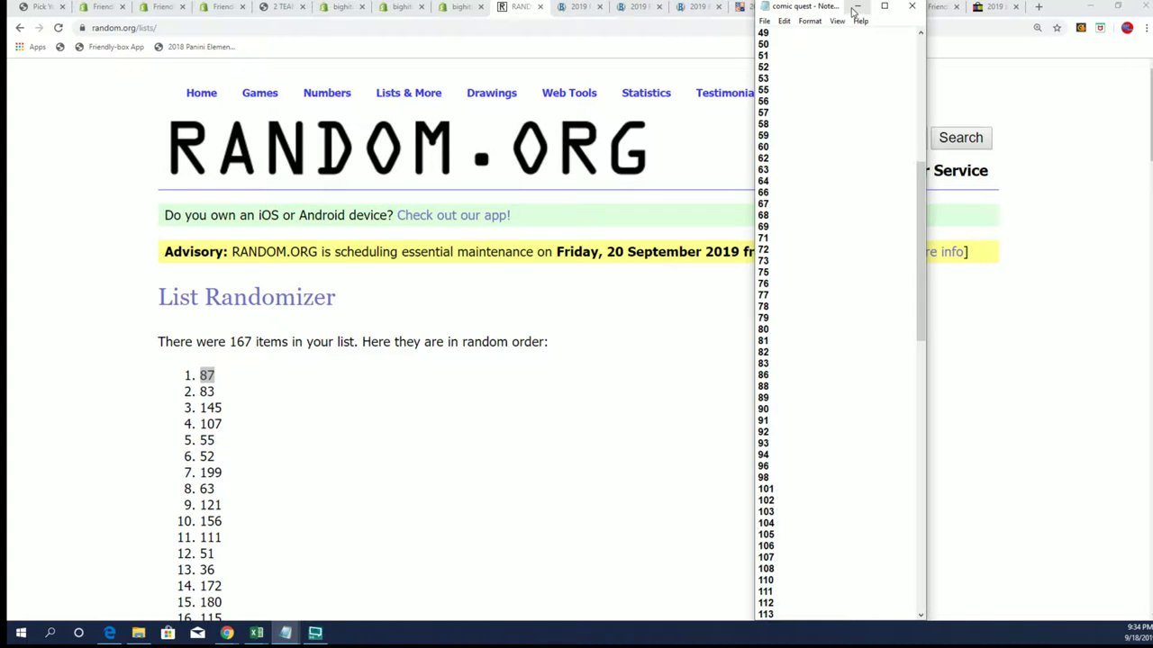